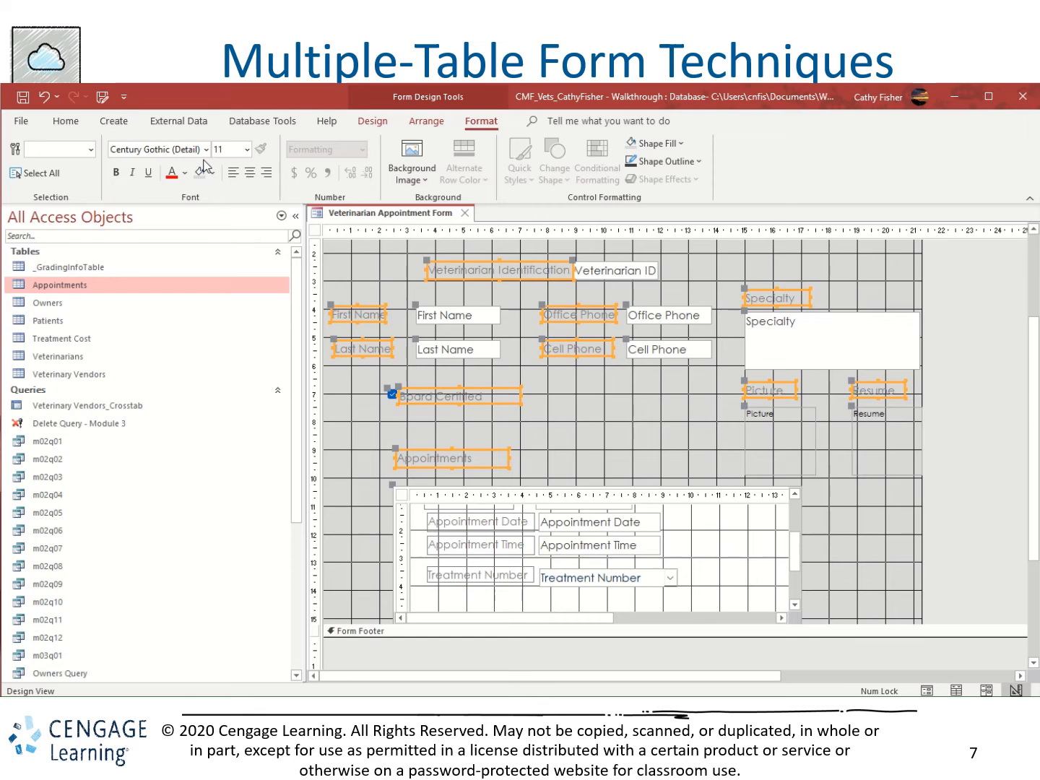
# Set the selected labels' font color to Dark Blue and give them a Solid border with a 3 pt width.
pyautogui.click(185, 173)
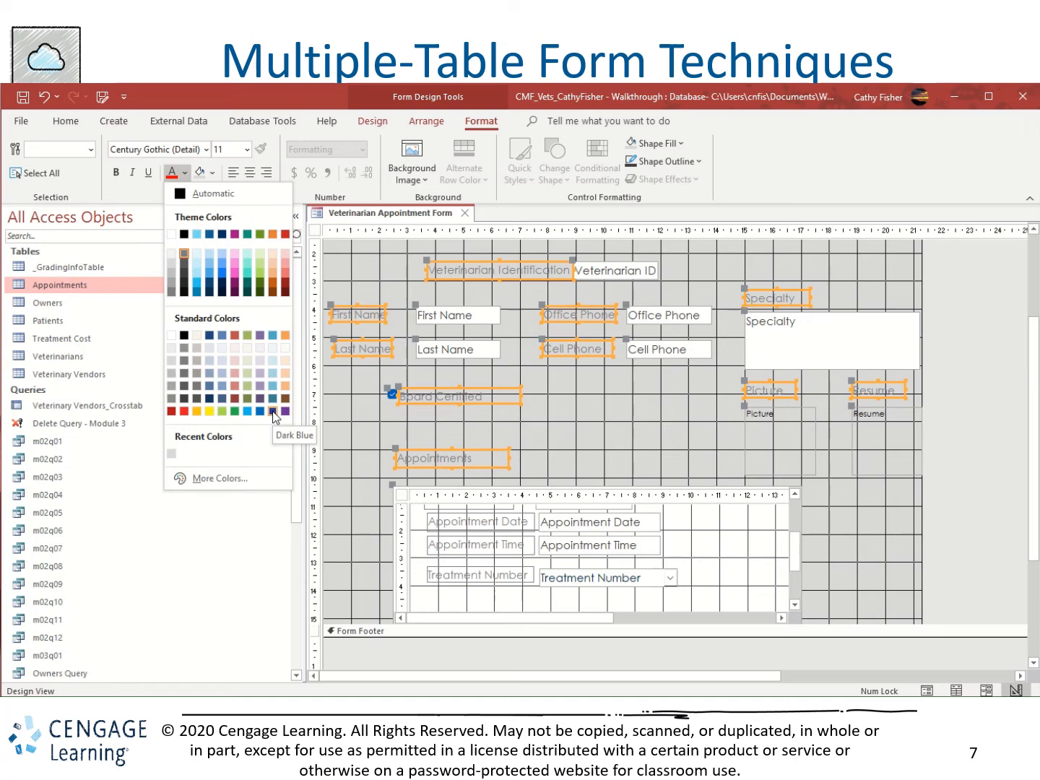
pyautogui.click(273, 411)
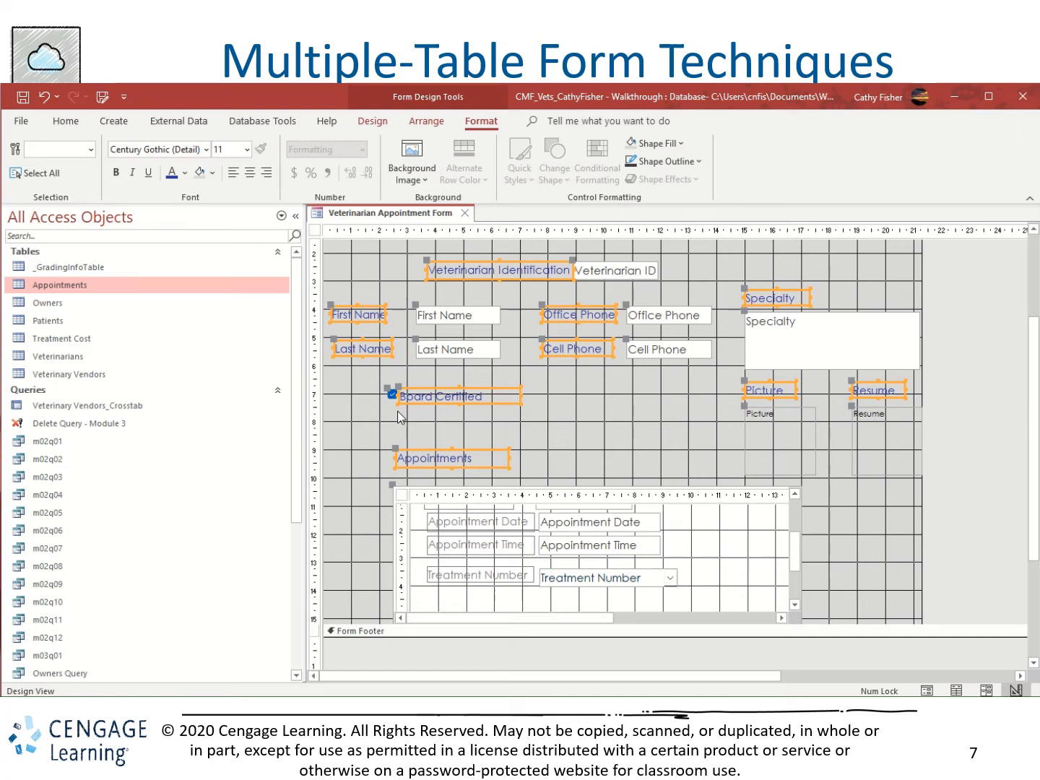
pyautogui.rightClick(371, 350)
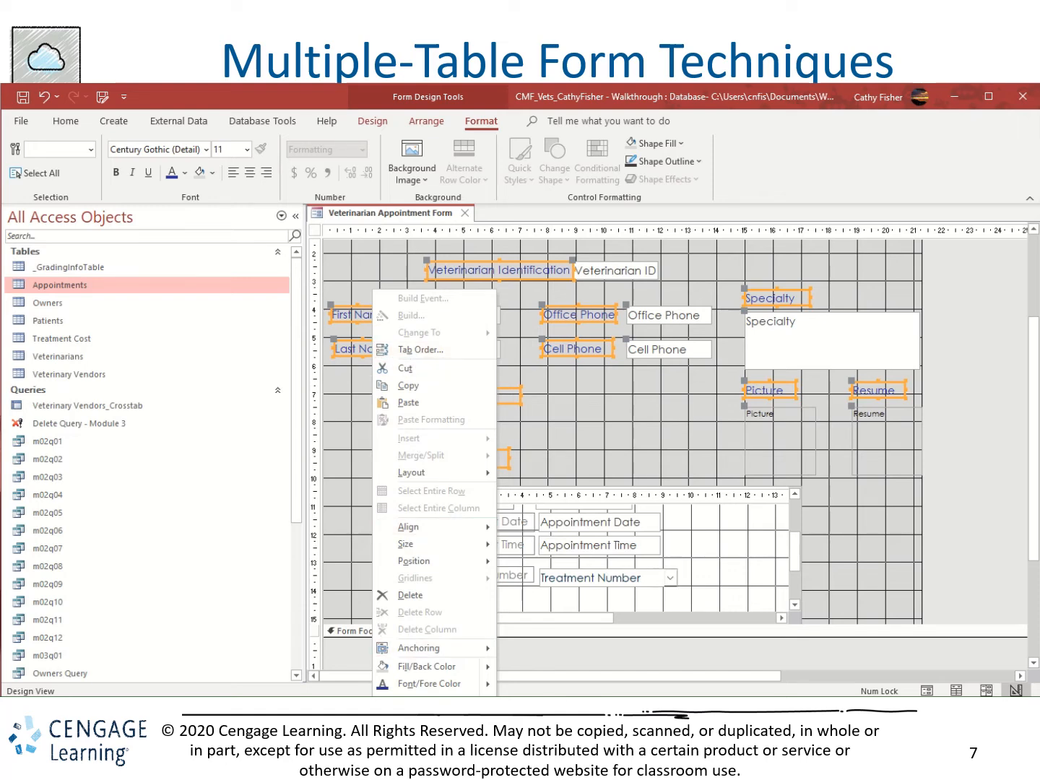
pyautogui.click(422, 722)
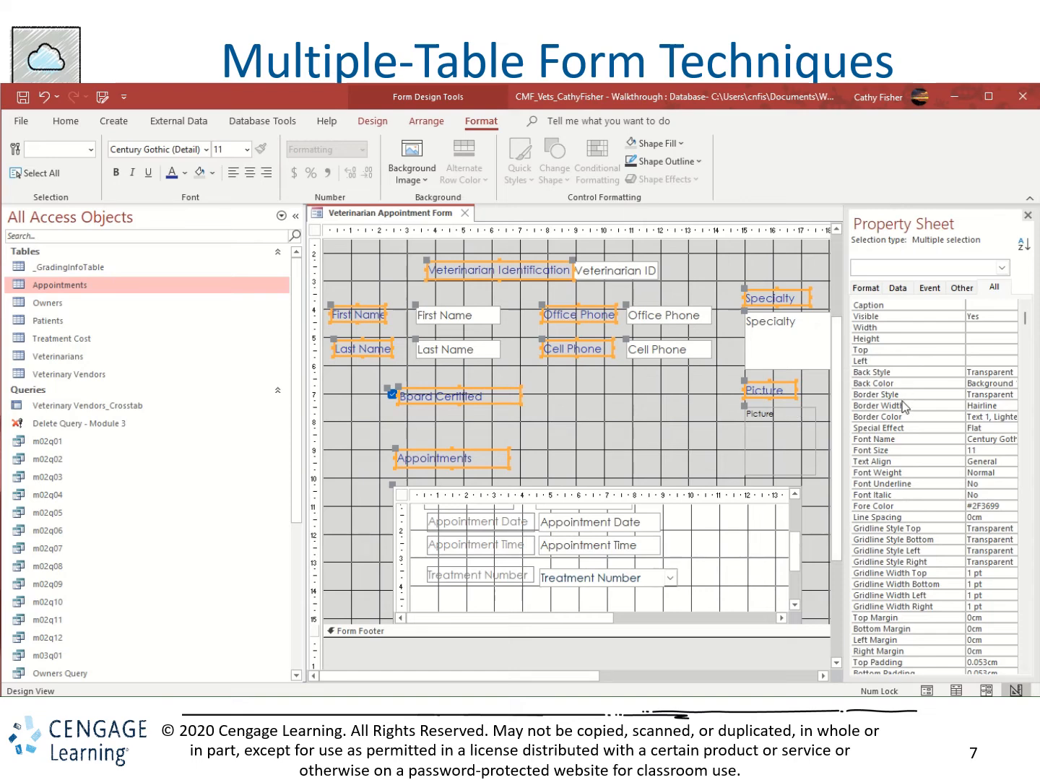
pyautogui.click(965, 395)
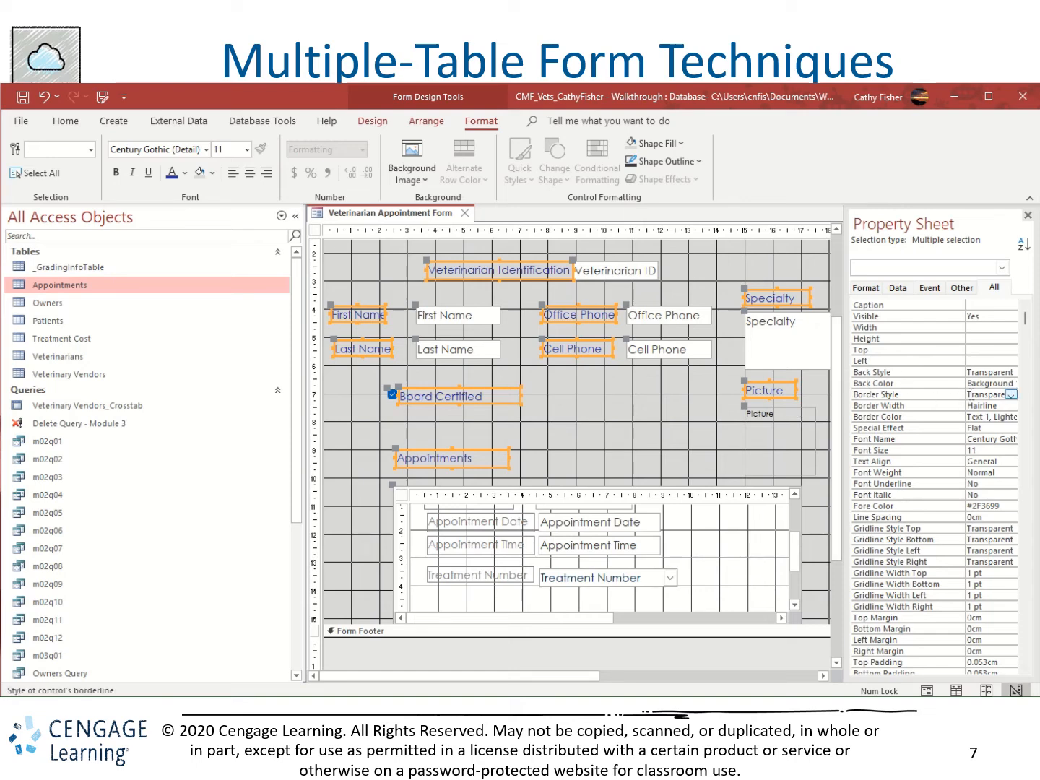
pyautogui.click(1012, 395)
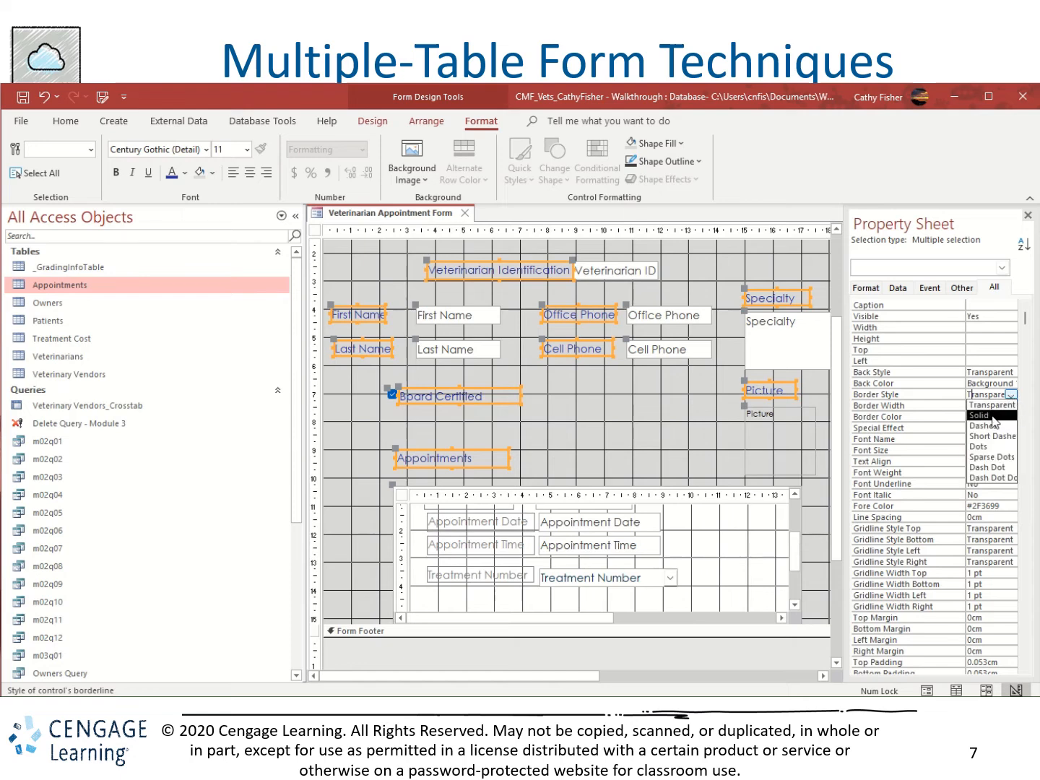
pyautogui.click(993, 416)
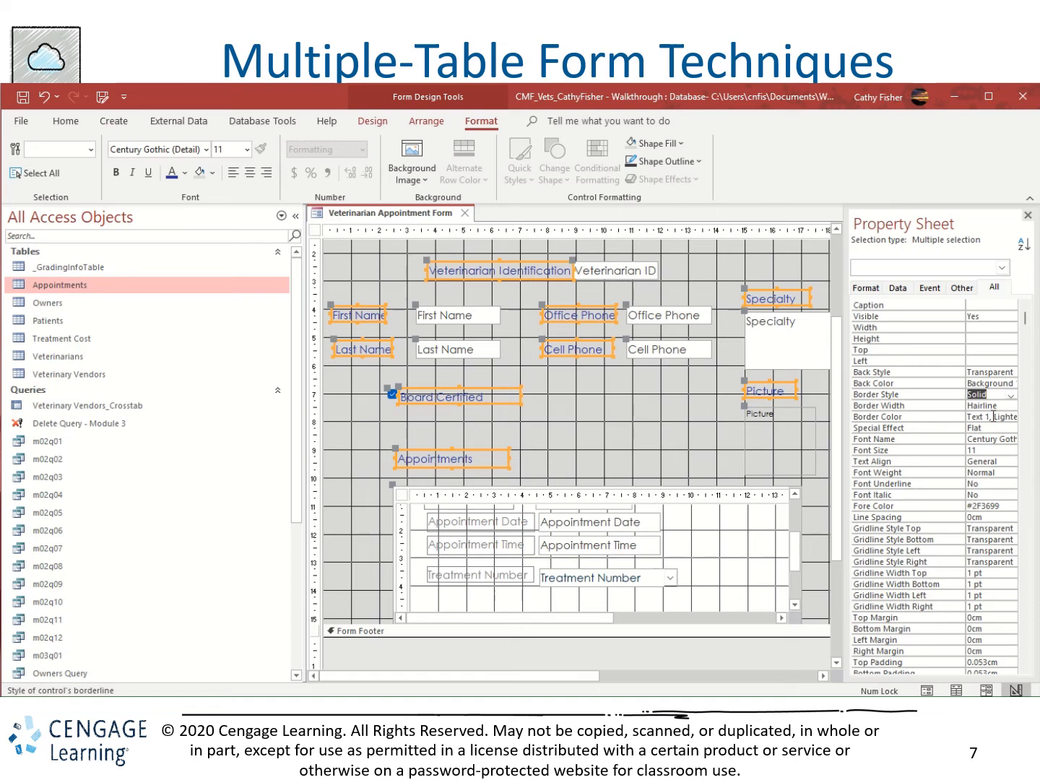
pyautogui.click(1000, 406)
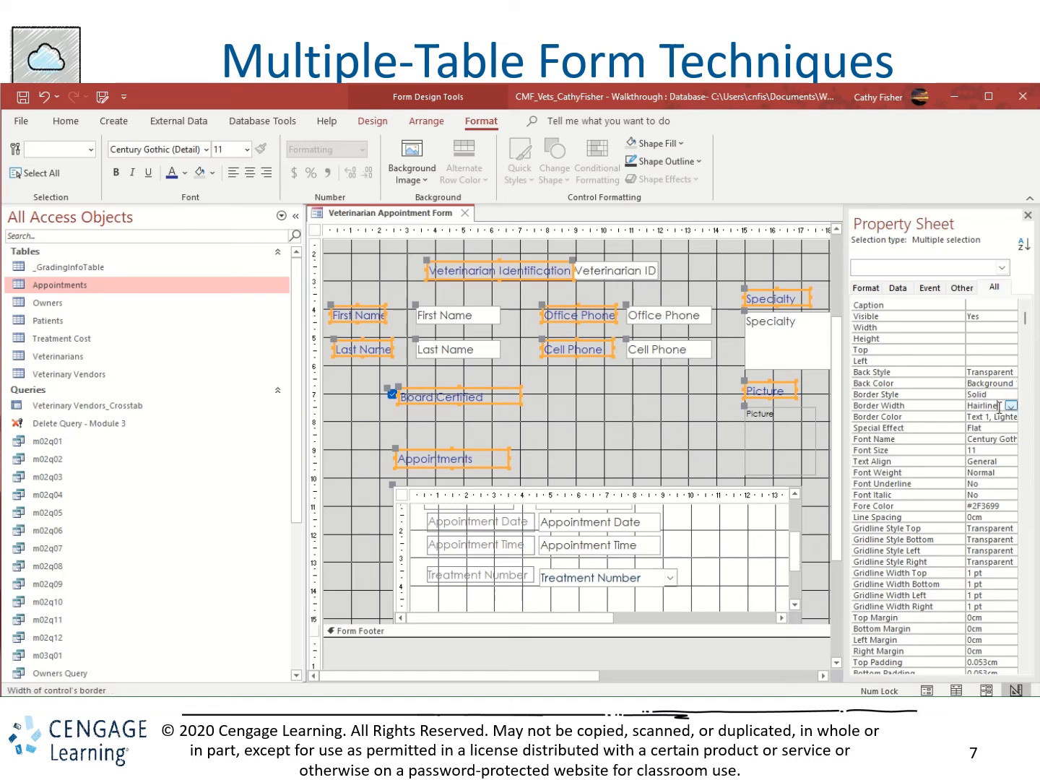
pyautogui.click(1012, 407)
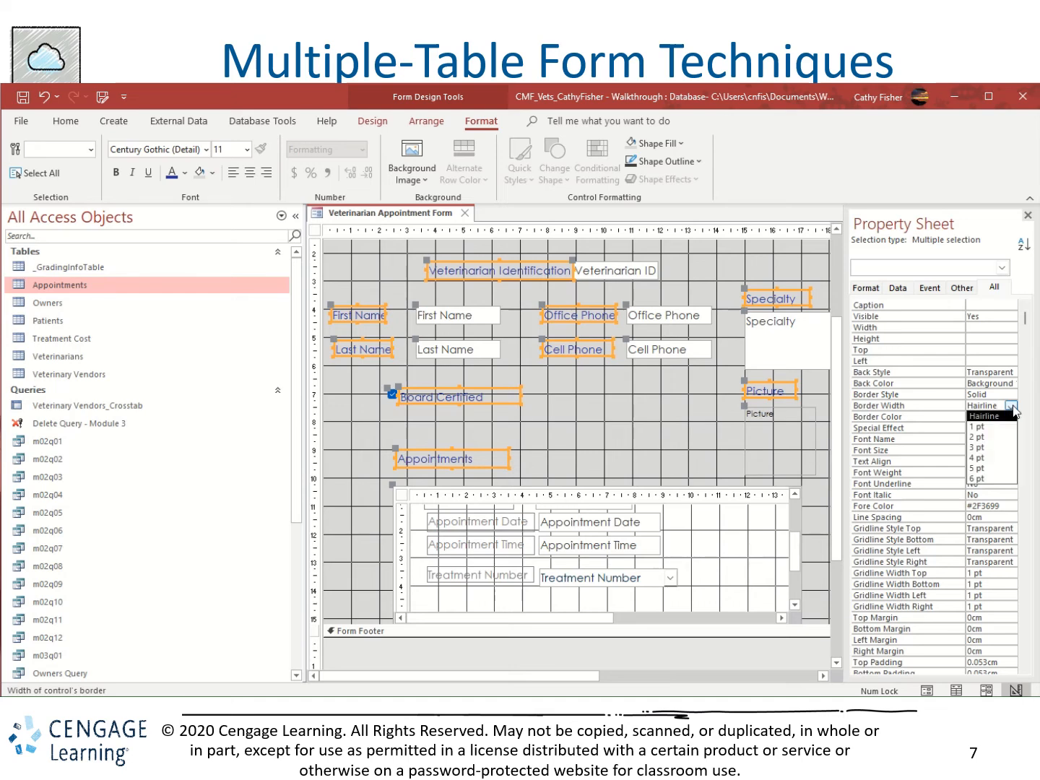
pyautogui.click(986, 449)
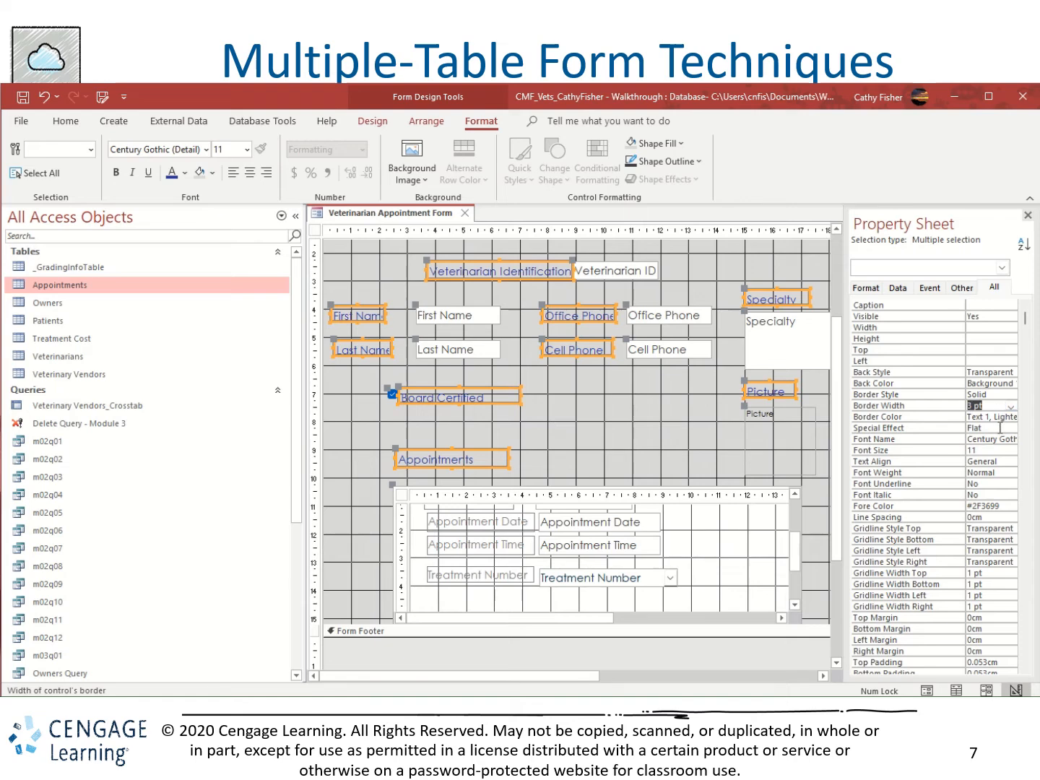
# Try the Etched special effect on the selected labels.
pyautogui.click(999, 429)
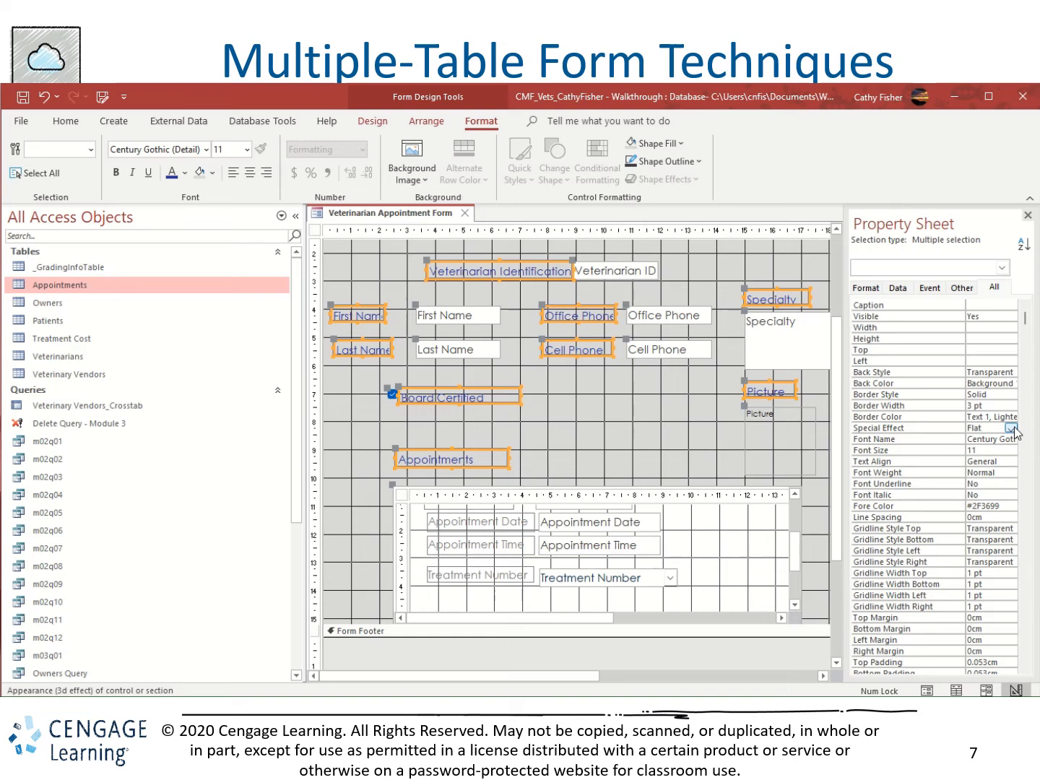
pyautogui.click(1012, 429)
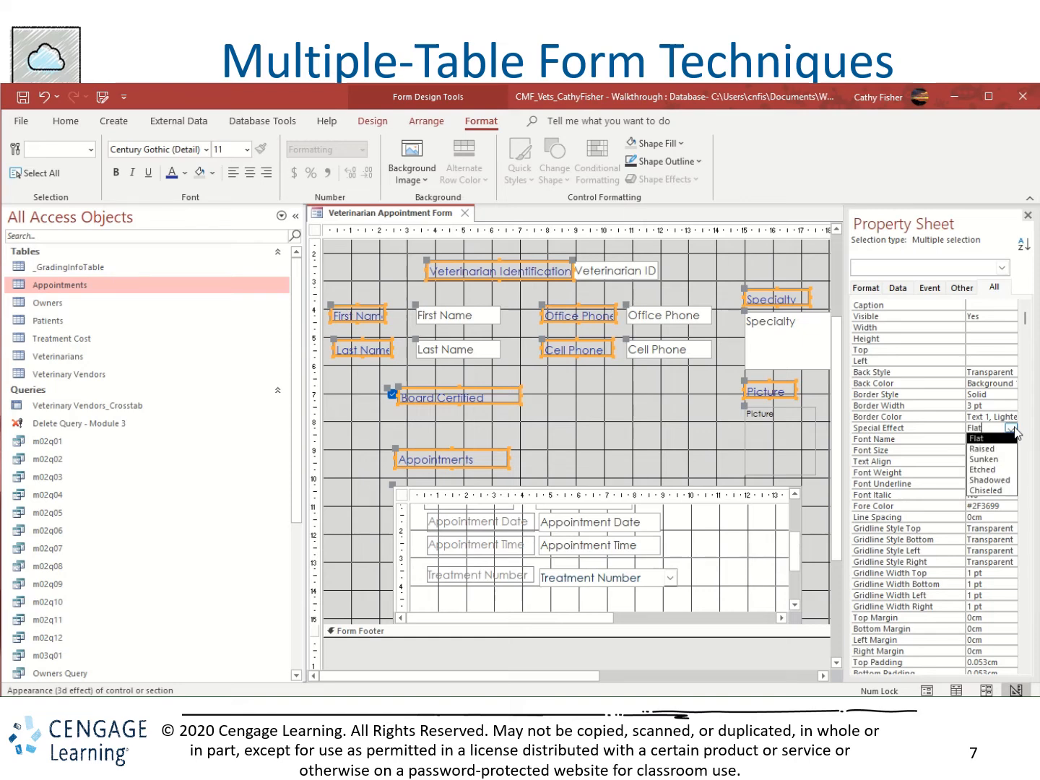
pyautogui.click(1006, 470)
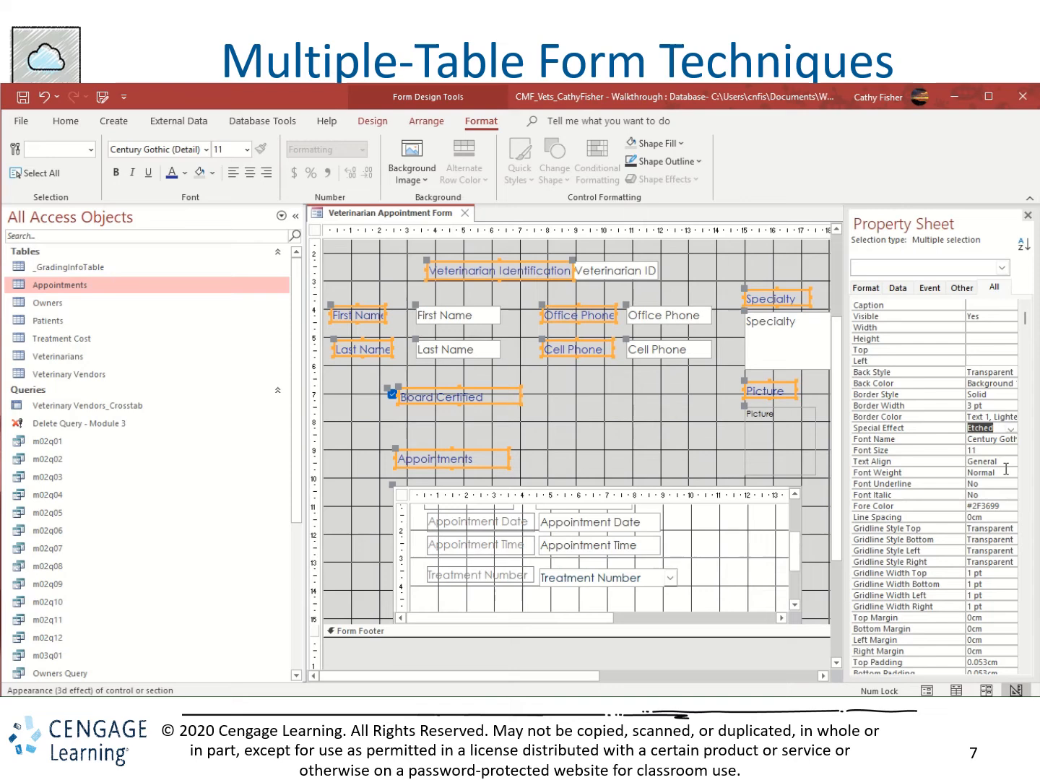
# Set the selected labels' special effect to Sunken and close the property sheet.
pyautogui.click(1011, 430)
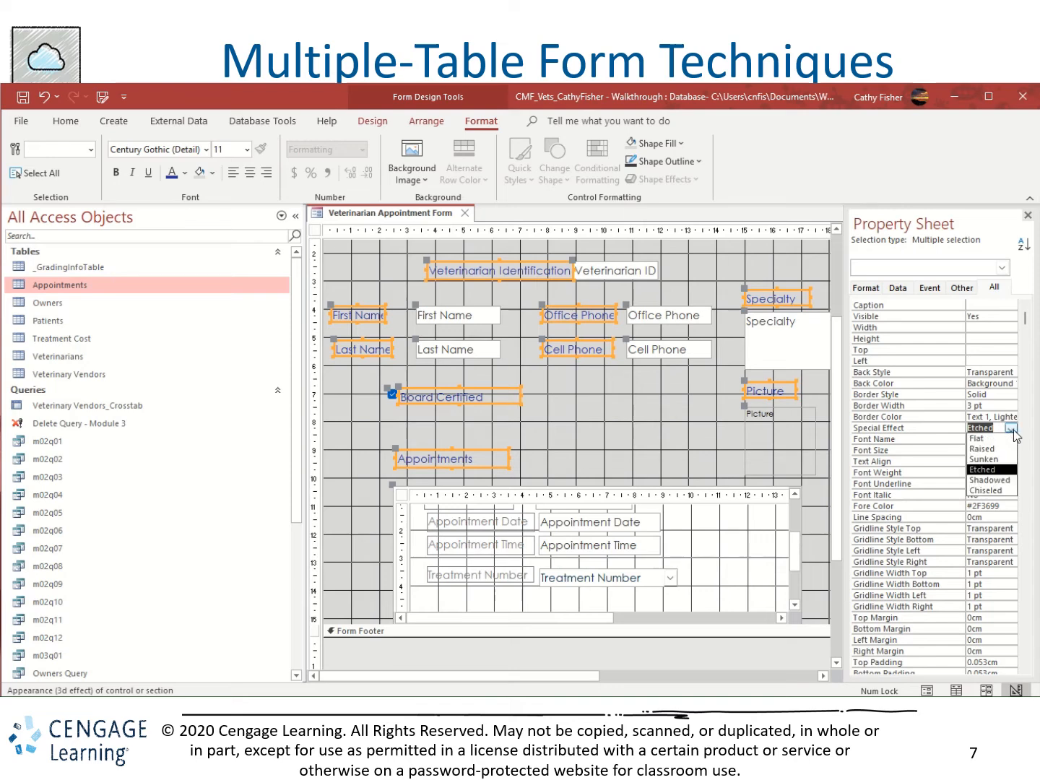
pyautogui.click(999, 460)
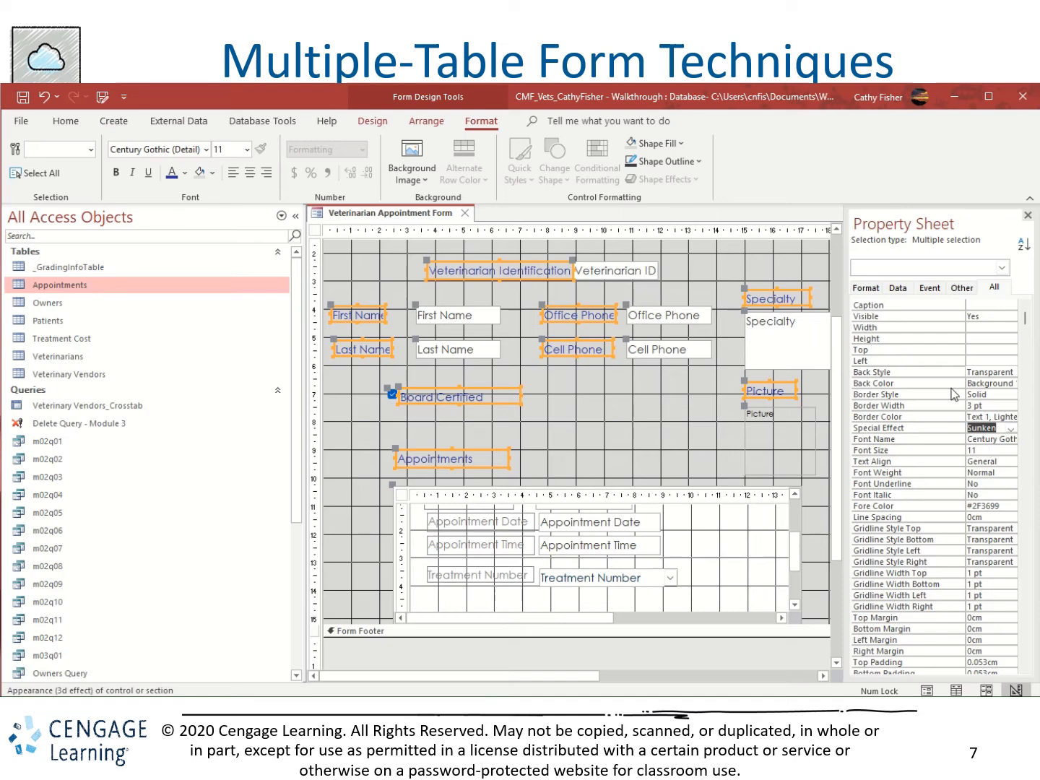
pyautogui.click(1028, 215)
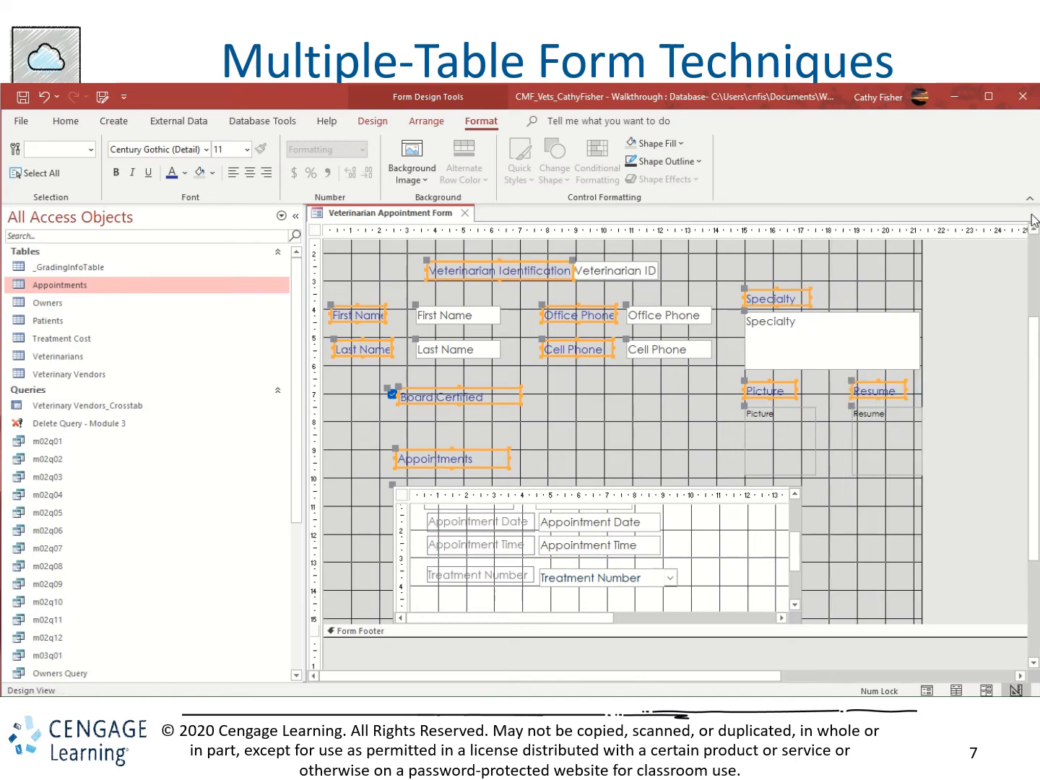
# Show the form in Form View to check the label colors, borders and whether the captions fit.
pyautogui.click(73, 123)
pyautogui.click(32, 149)
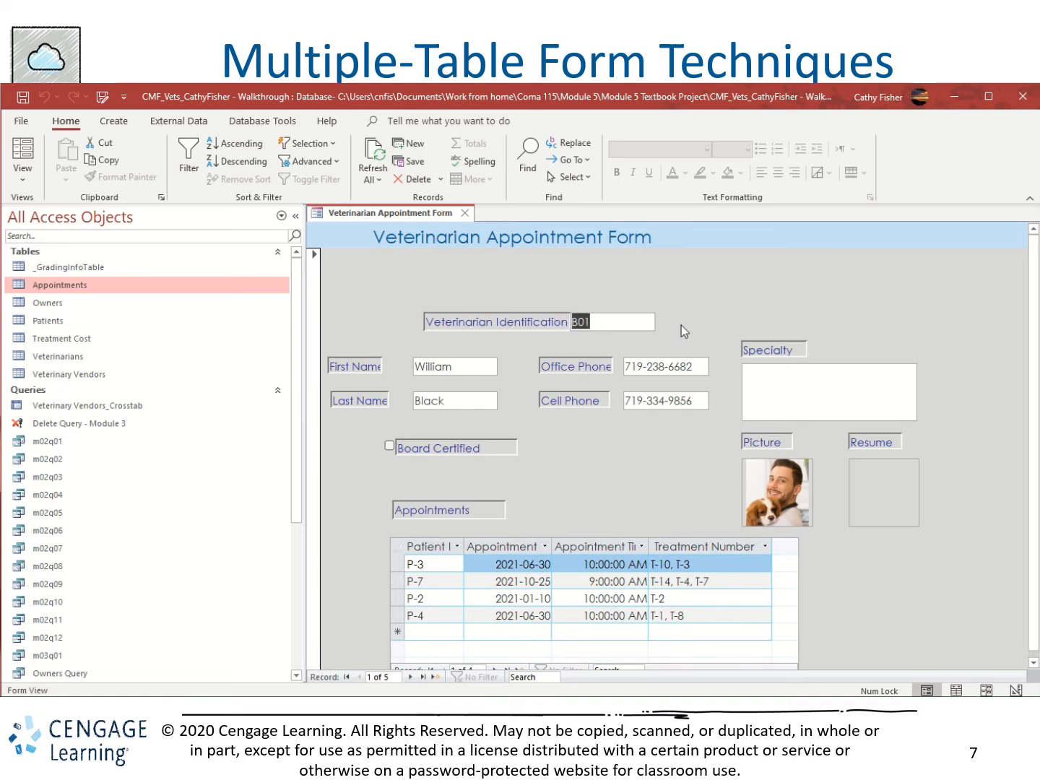
pyautogui.click(786, 401)
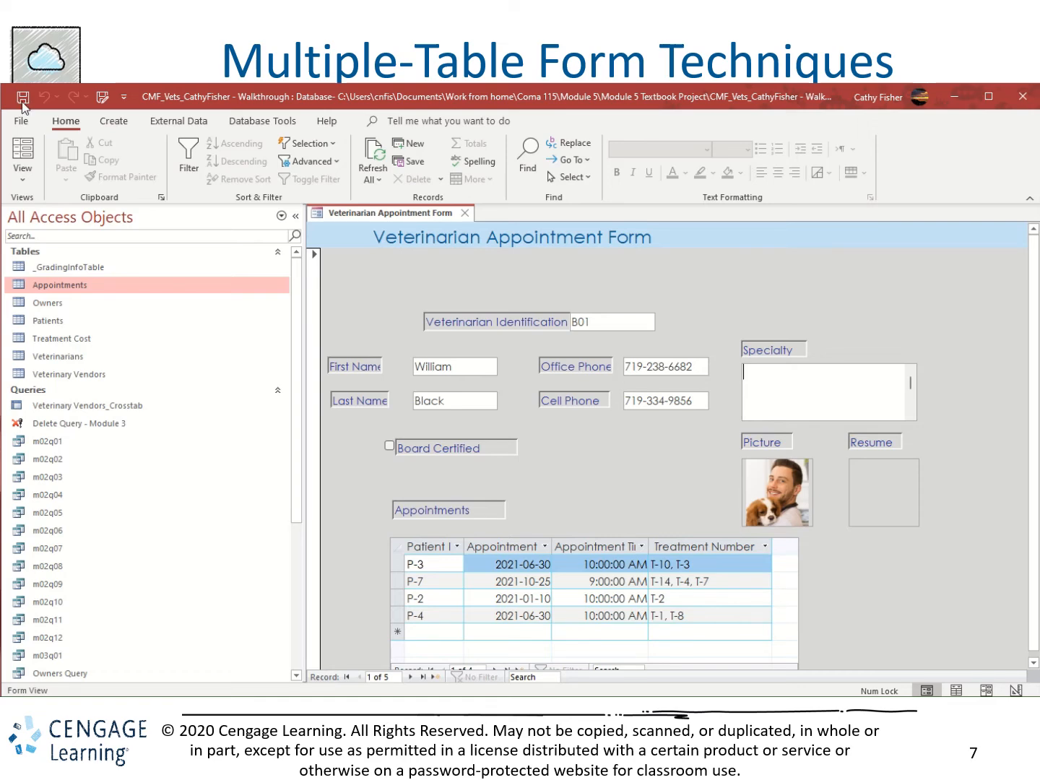
# Return the form to Design View and widen all selected labels slightly so their captions fit.
pyautogui.click(27, 178)
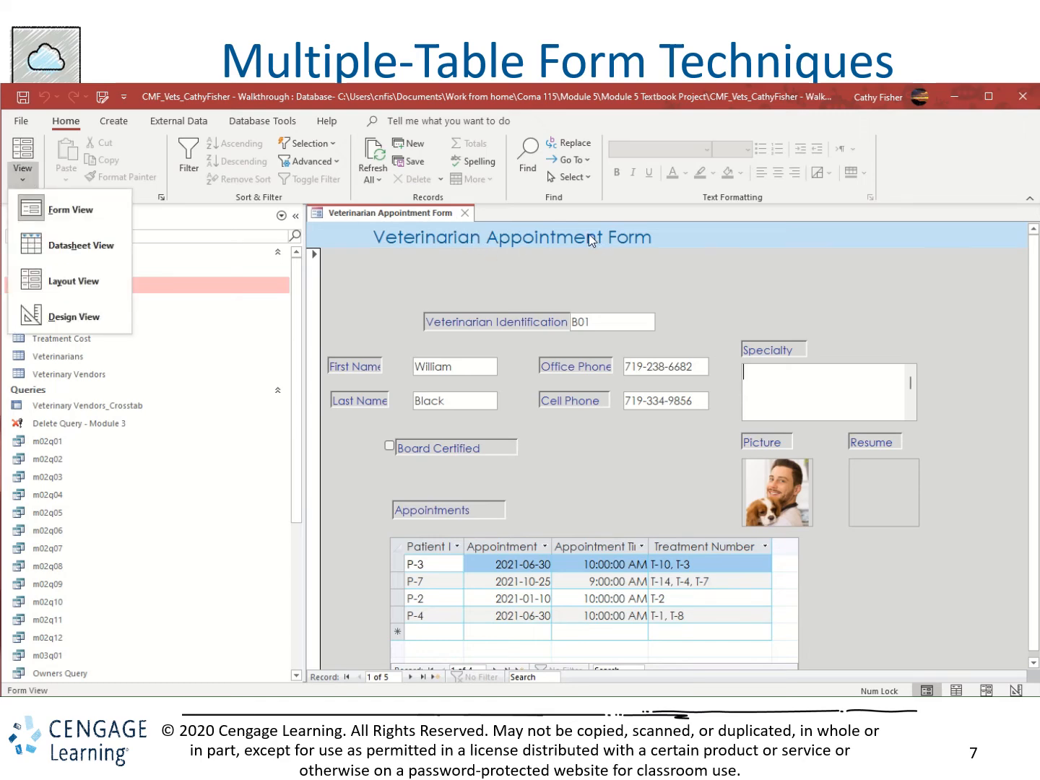
pyautogui.click(120, 281)
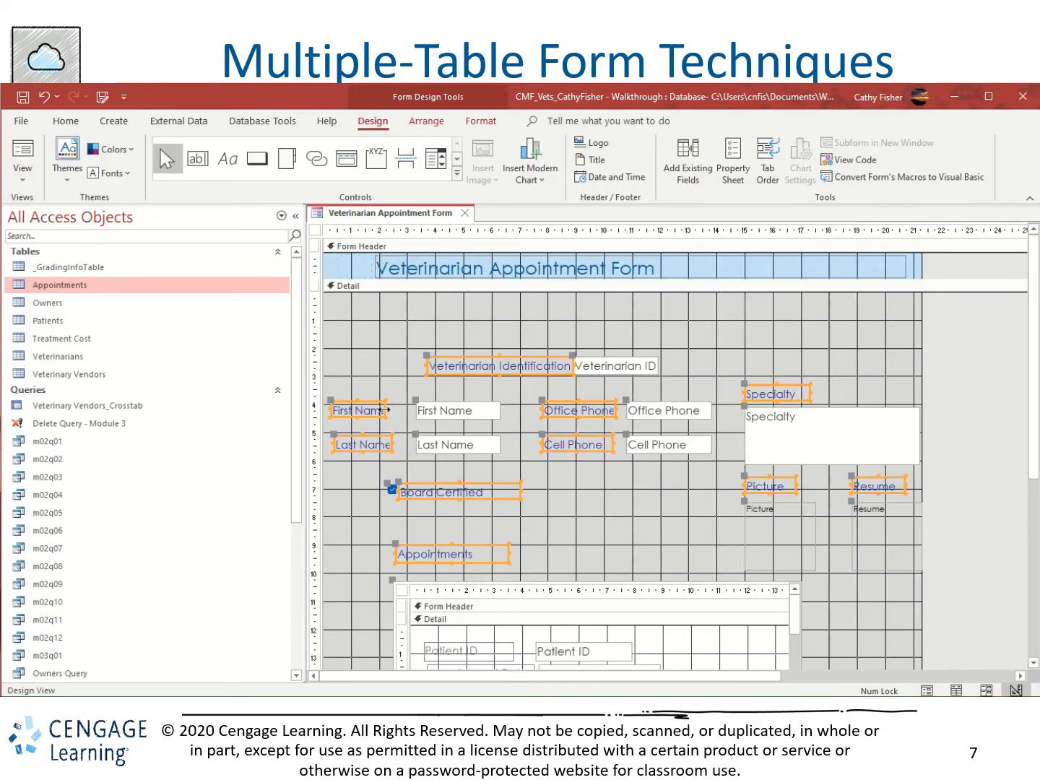
pyautogui.moveTo(385, 410); pyautogui.dragTo(396, 410)
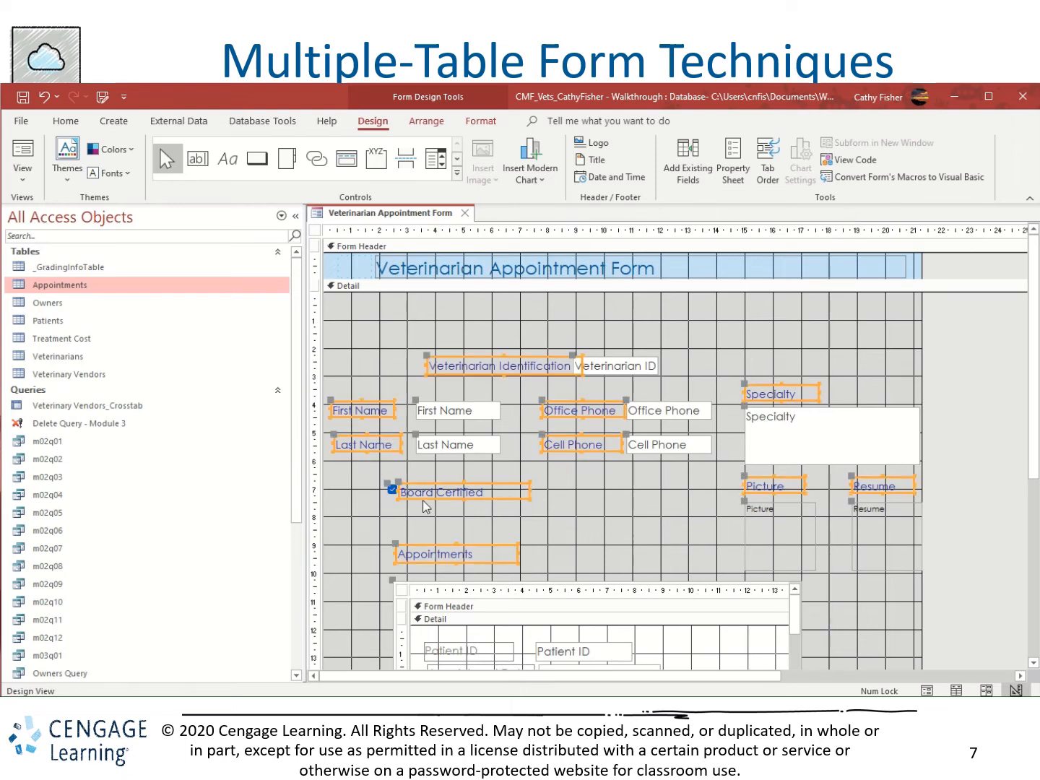
# Move the Veterinarian ID text box rightward, clear of its label, and shift the Last Name label left to line up under First Name.
pyautogui.click(618, 367)
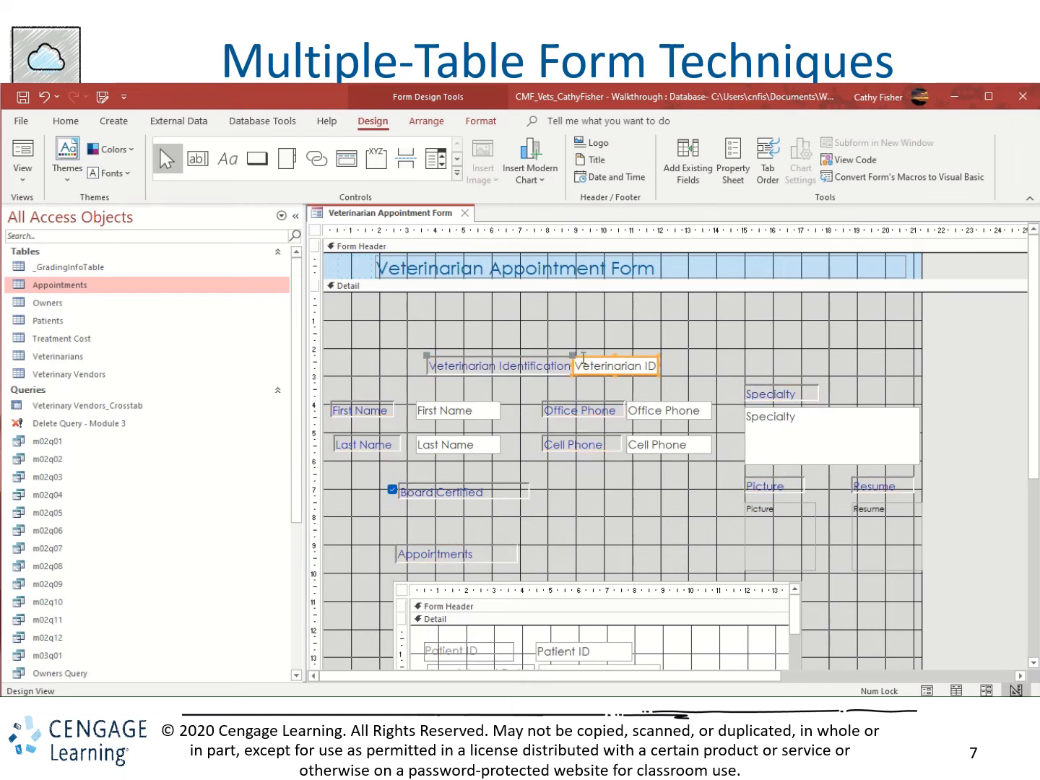
pyautogui.moveTo(574, 356); pyautogui.dragTo(599, 355)
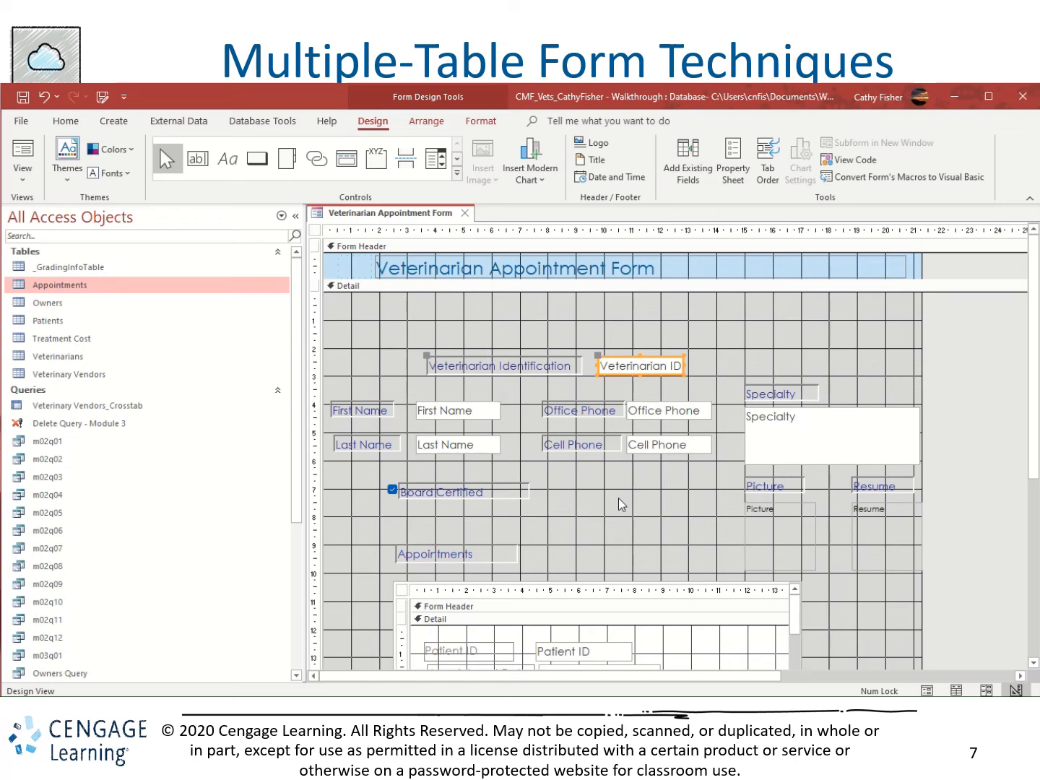
pyautogui.click(353, 445)
pyautogui.moveTo(336, 438); pyautogui.dragTo(333, 439)
pyautogui.click(348, 485)
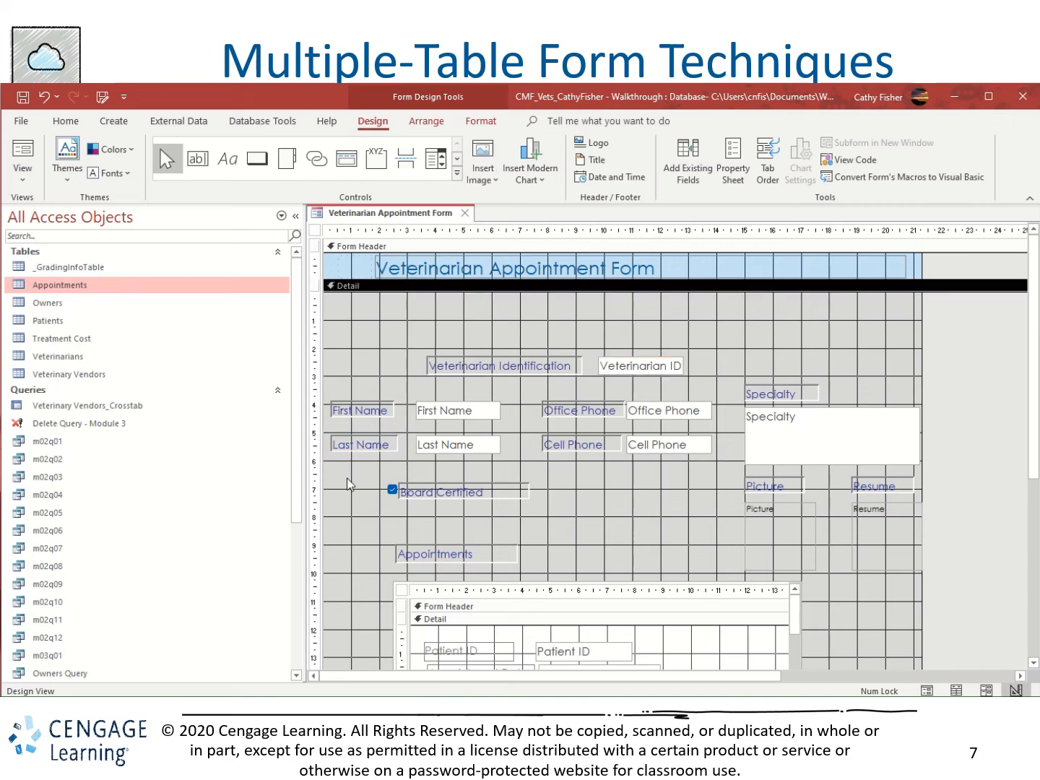
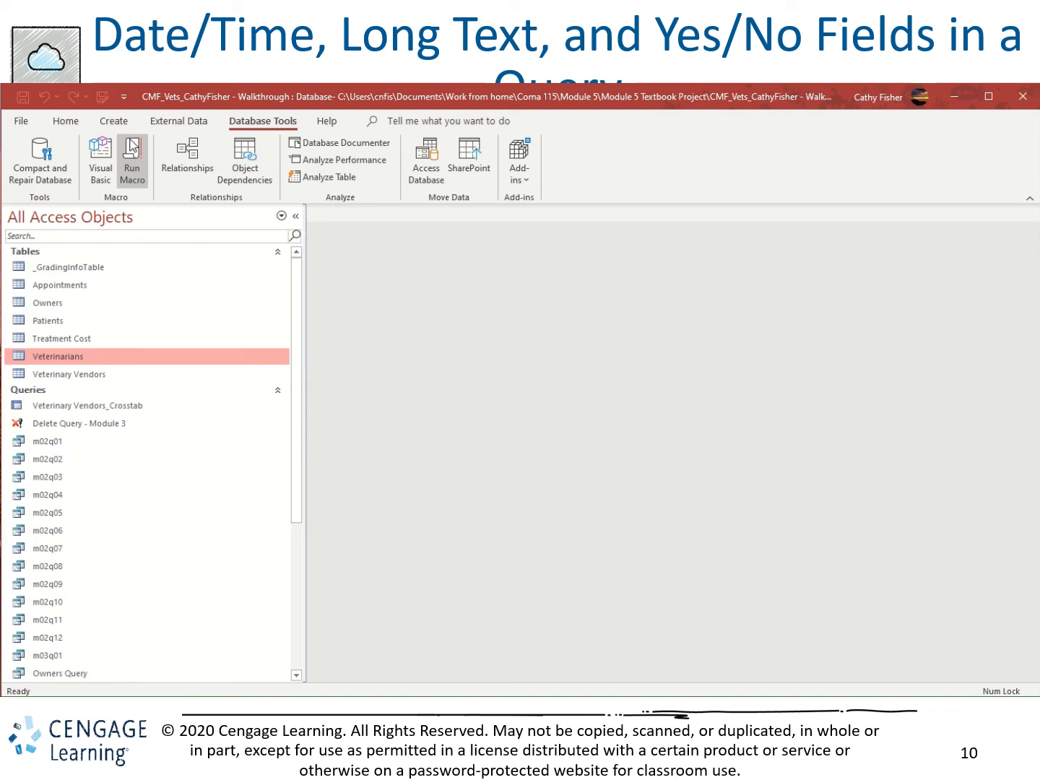
# Create a new query in Design View with the Navigation Pane collapsed and add the Appointments and Veterinarians tables.
pyautogui.click(112, 123)
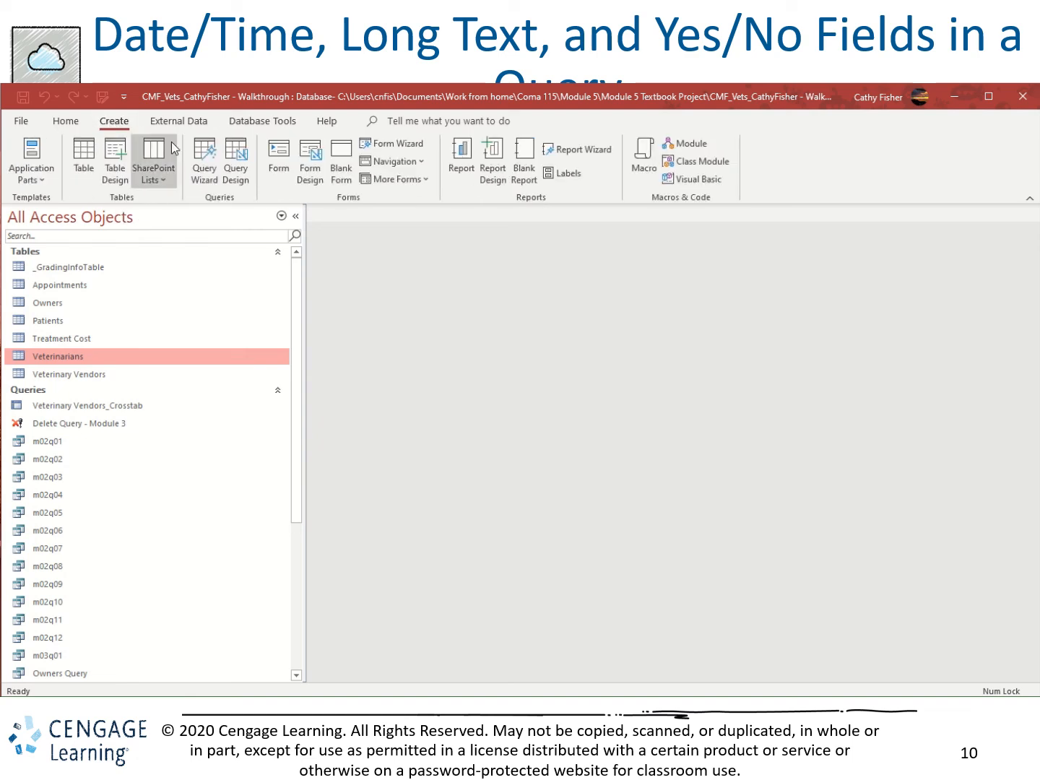
pyautogui.click(239, 153)
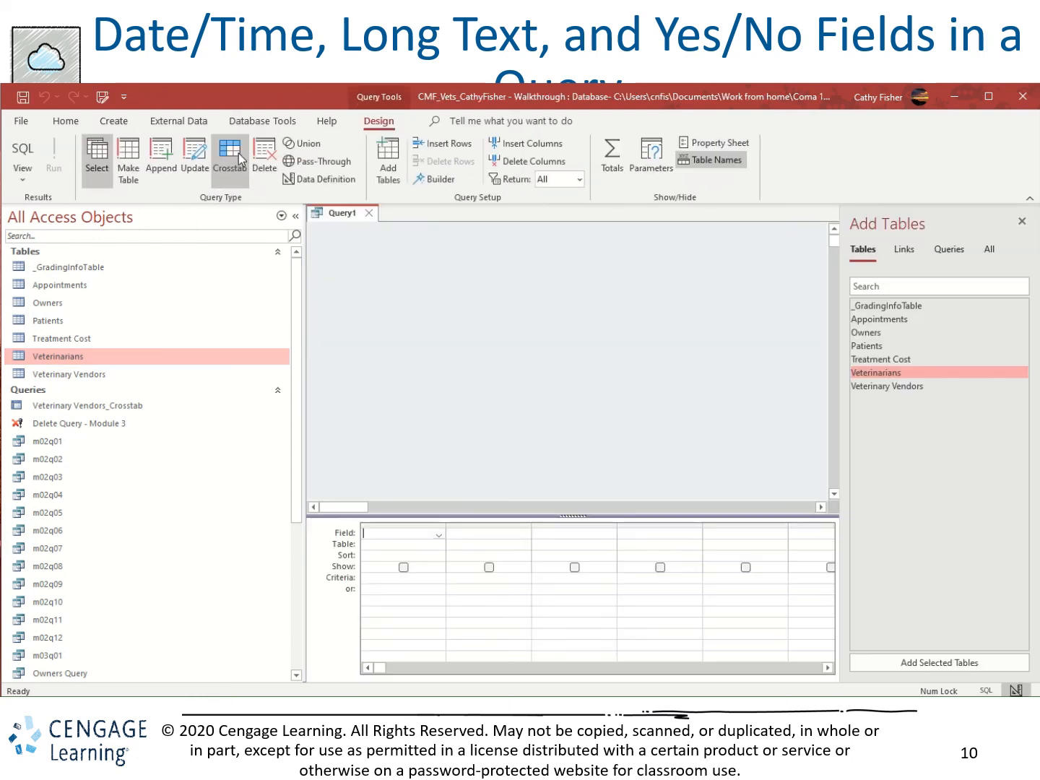
pyautogui.click(296, 213)
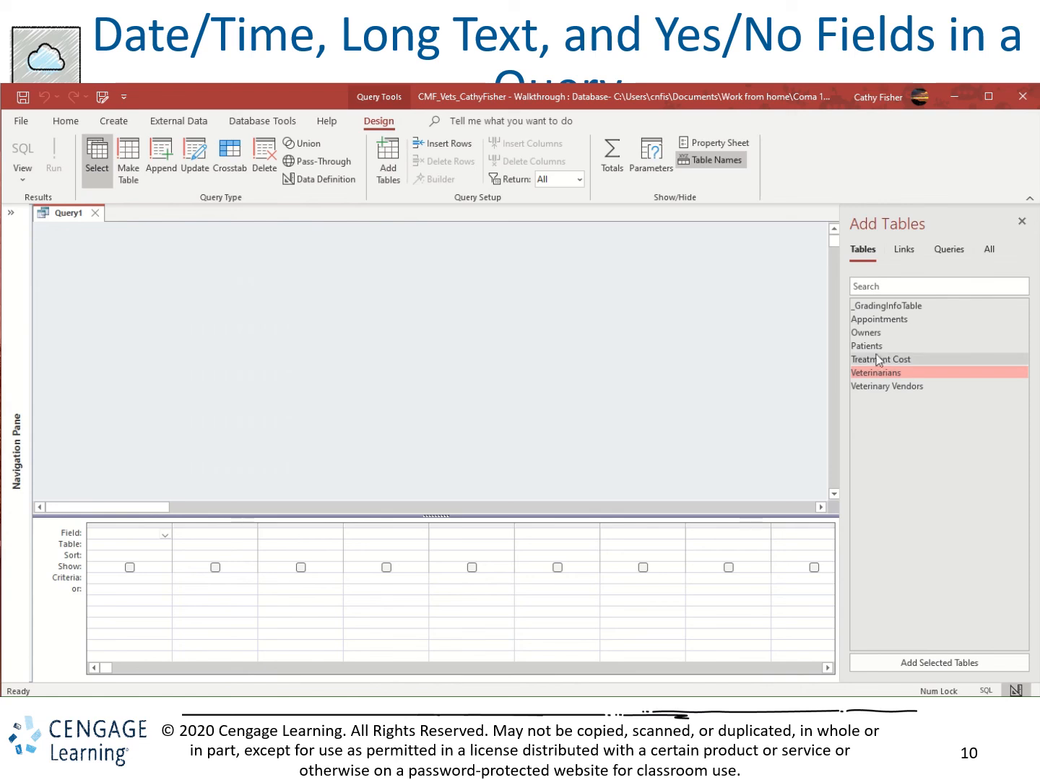
pyautogui.moveTo(881, 319); pyautogui.dragTo(539, 335)
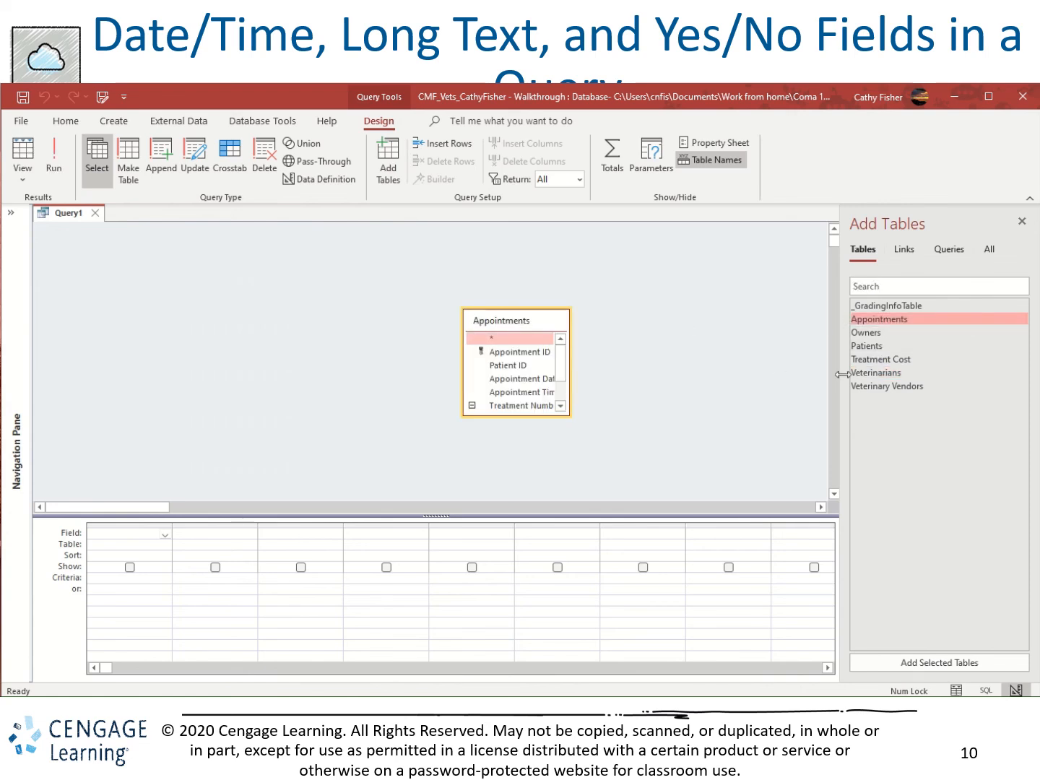
pyautogui.moveTo(881, 374); pyautogui.dragTo(667, 344)
# Arrange the Appointments and Veterinarians field lists side by side near the top of the query design and lengthen both.
pyautogui.moveTo(498, 323); pyautogui.dragTo(274, 261)
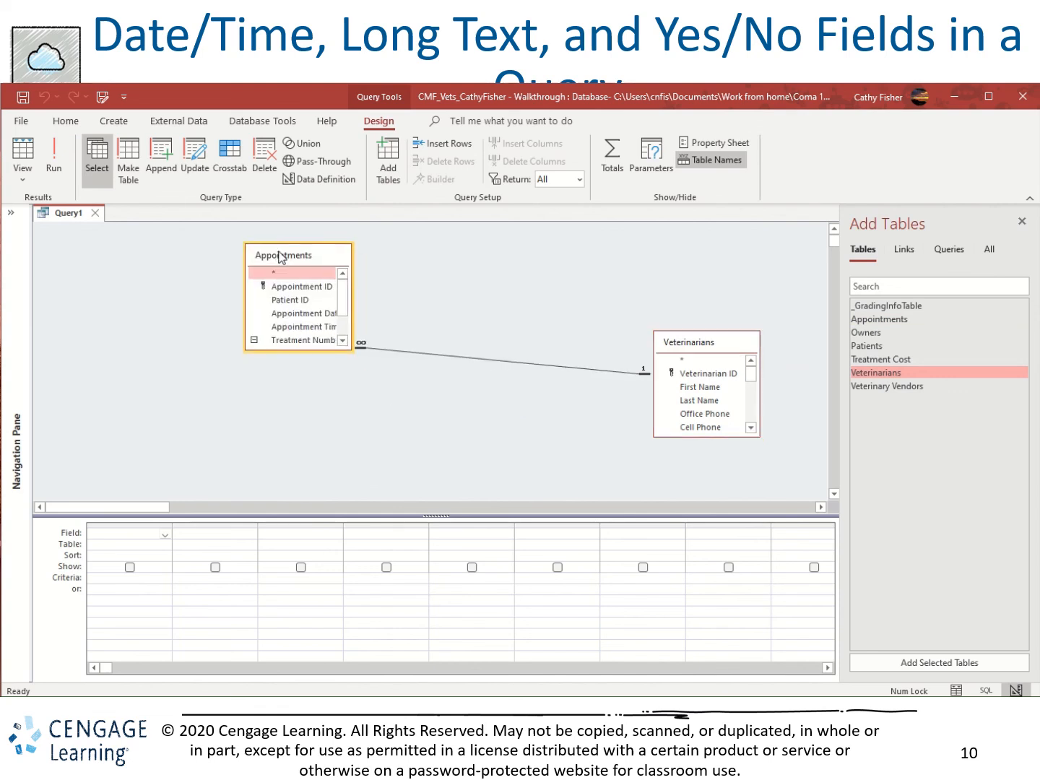
pyautogui.moveTo(666, 343); pyautogui.dragTo(406, 260)
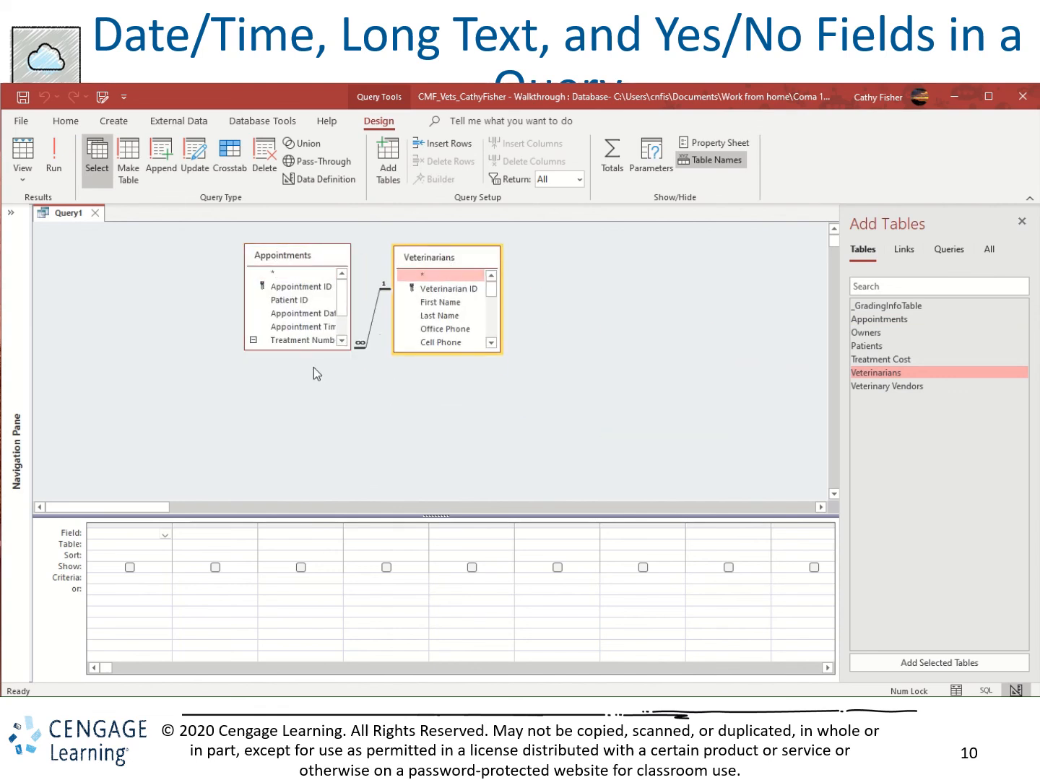
pyautogui.moveTo(305, 351); pyautogui.dragTo(306, 432)
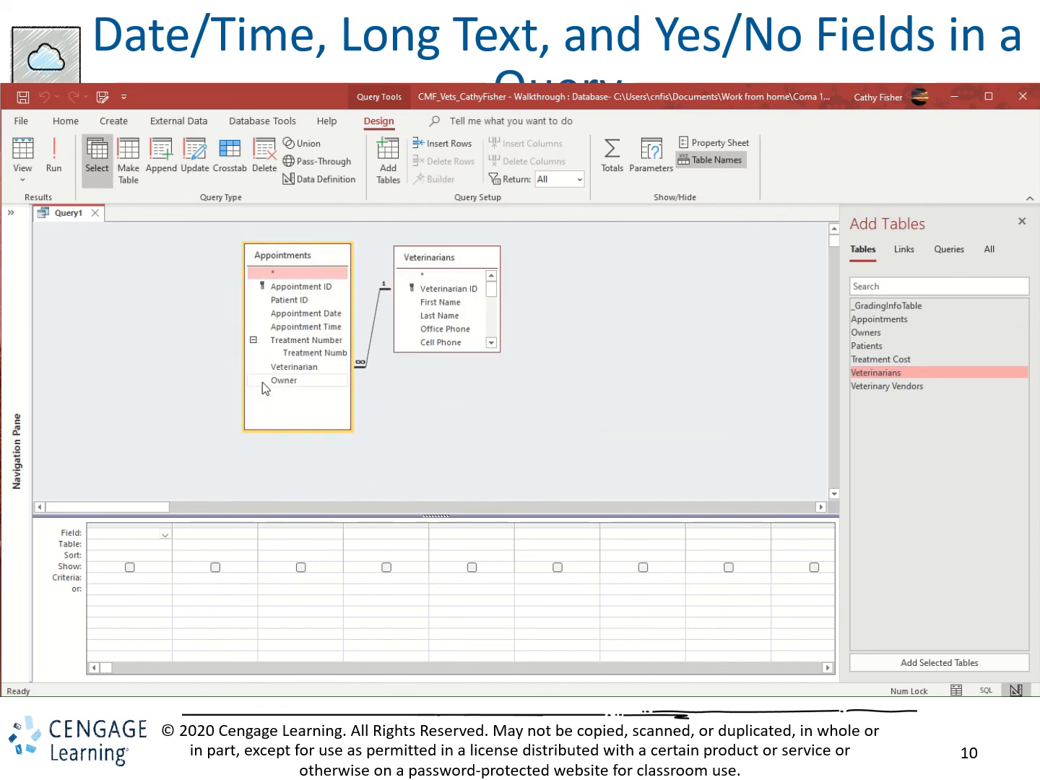
pyautogui.moveTo(455, 354); pyautogui.dragTo(457, 392)
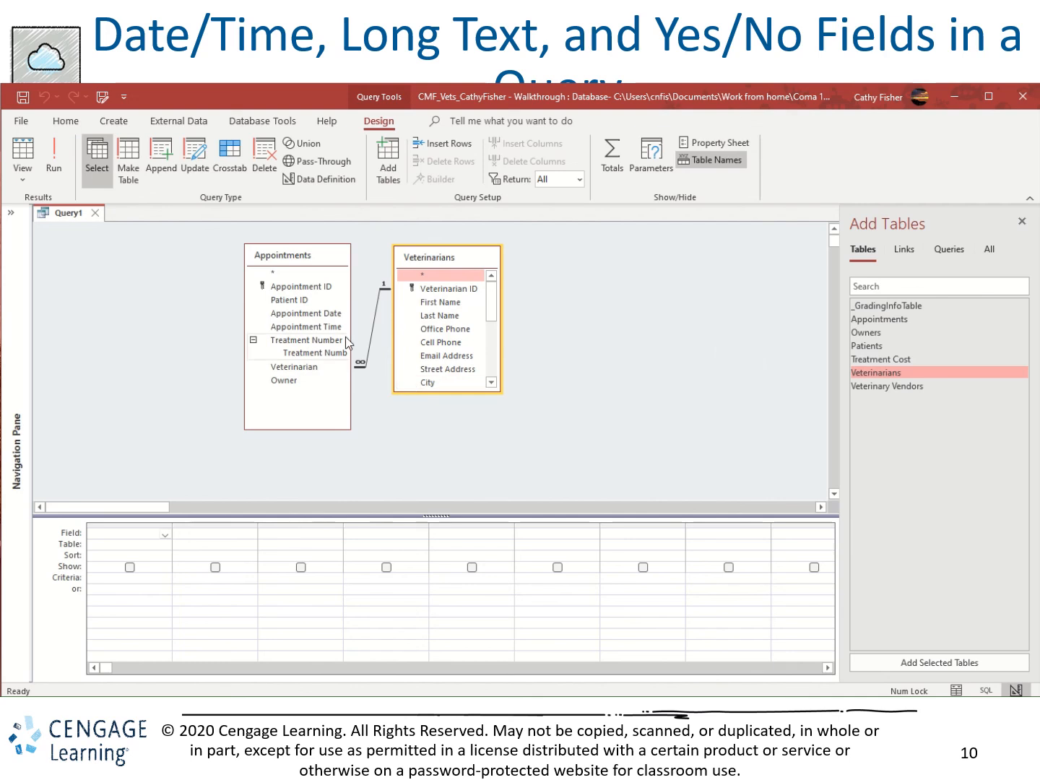
# Add First Name, Last Name, Appointment Date, Specialty and Board Certified to the query grid, in that order.
pyautogui.doubleClick(438, 302)
pyautogui.doubleClick(442, 316)
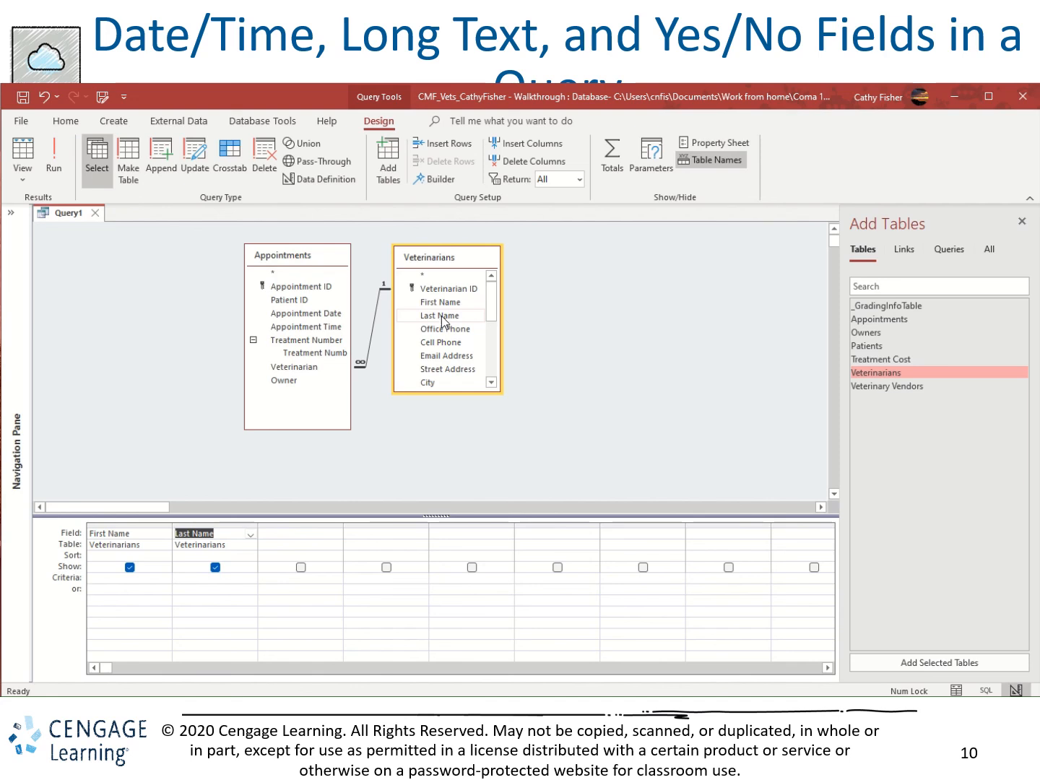
pyautogui.doubleClick(291, 314)
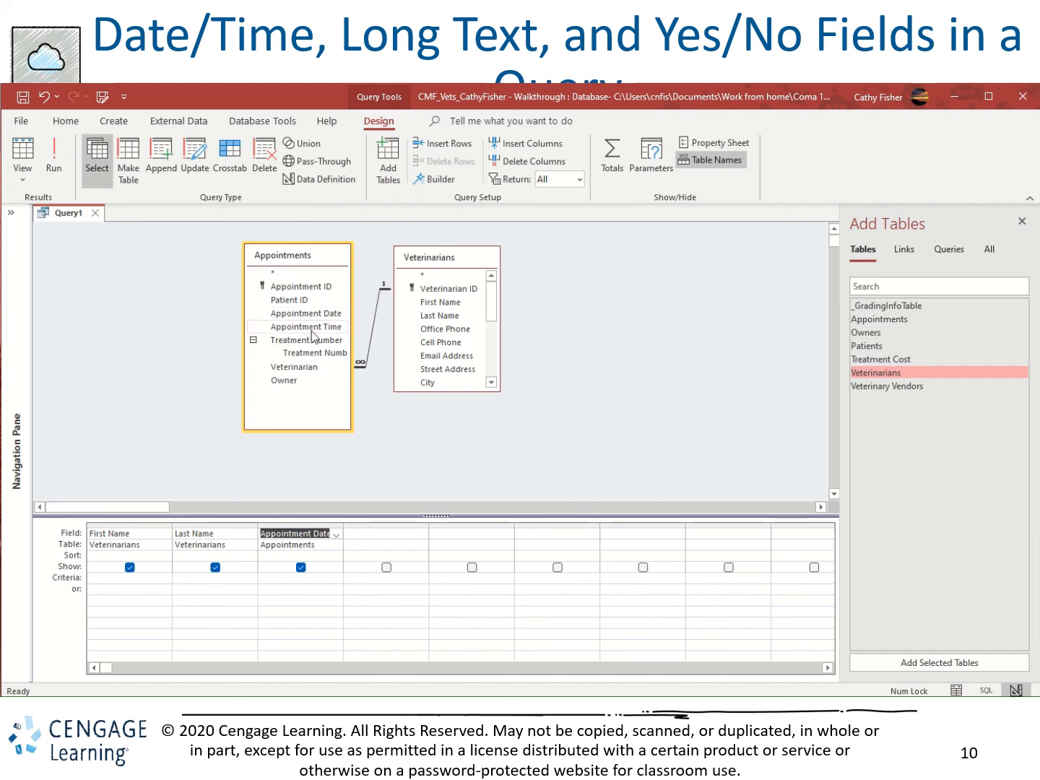
pyautogui.moveTo(449, 393); pyautogui.dragTo(442, 485)
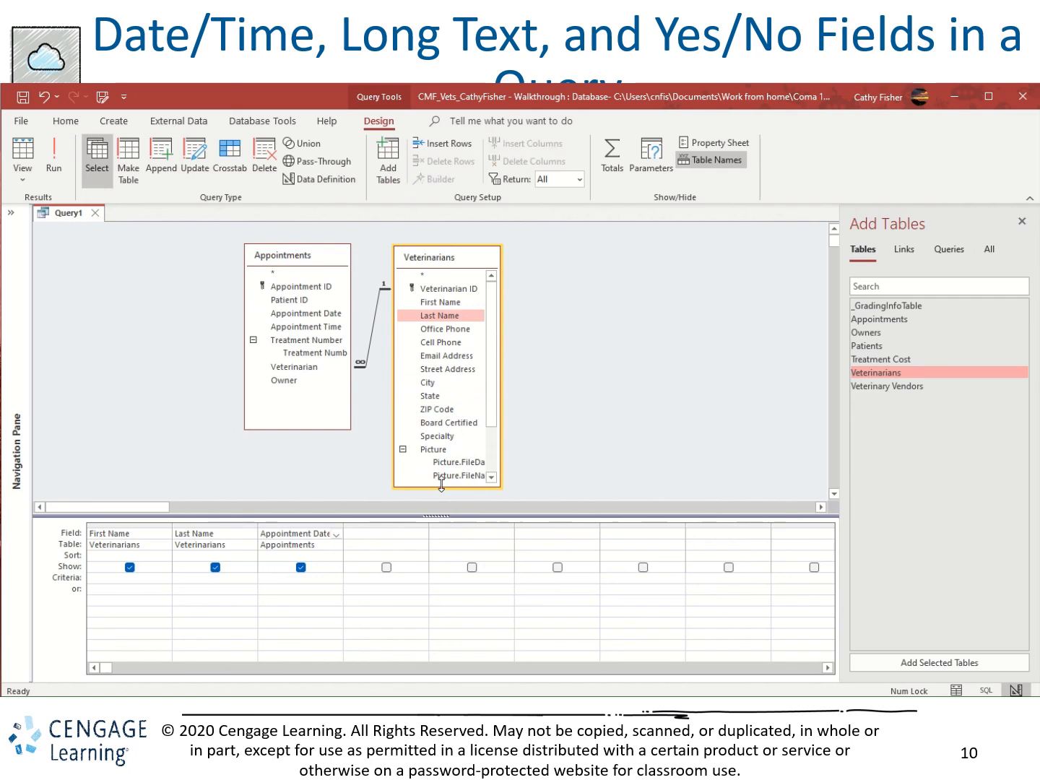
pyautogui.doubleClick(450, 437)
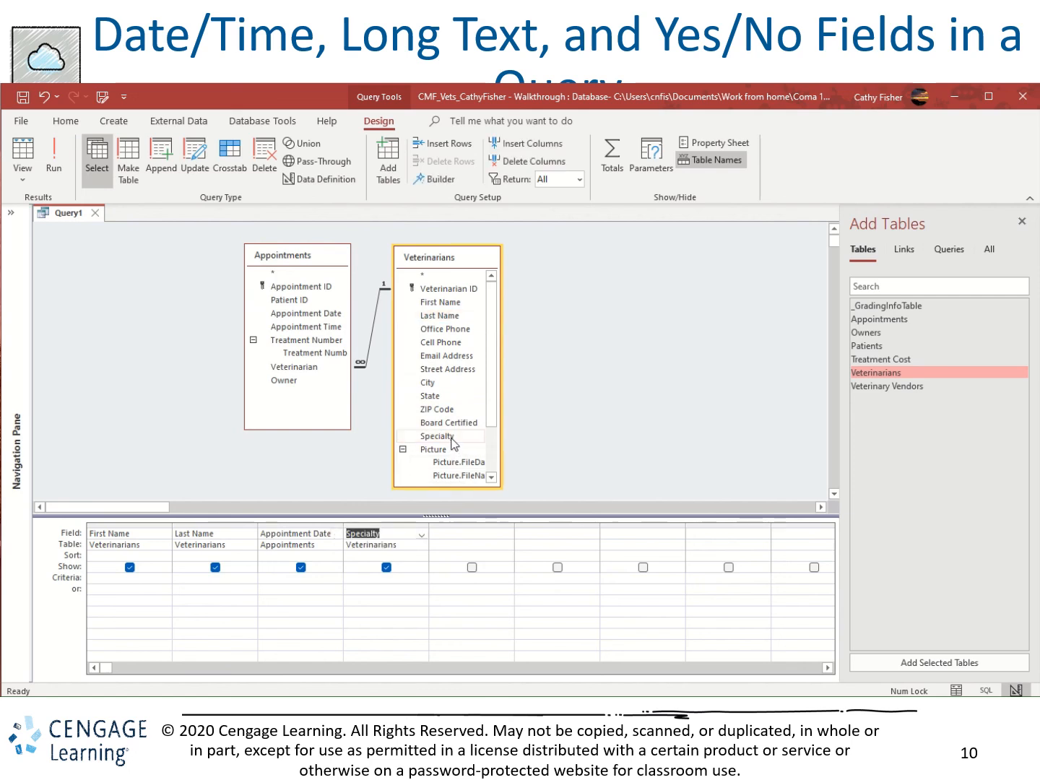
pyautogui.doubleClick(452, 424)
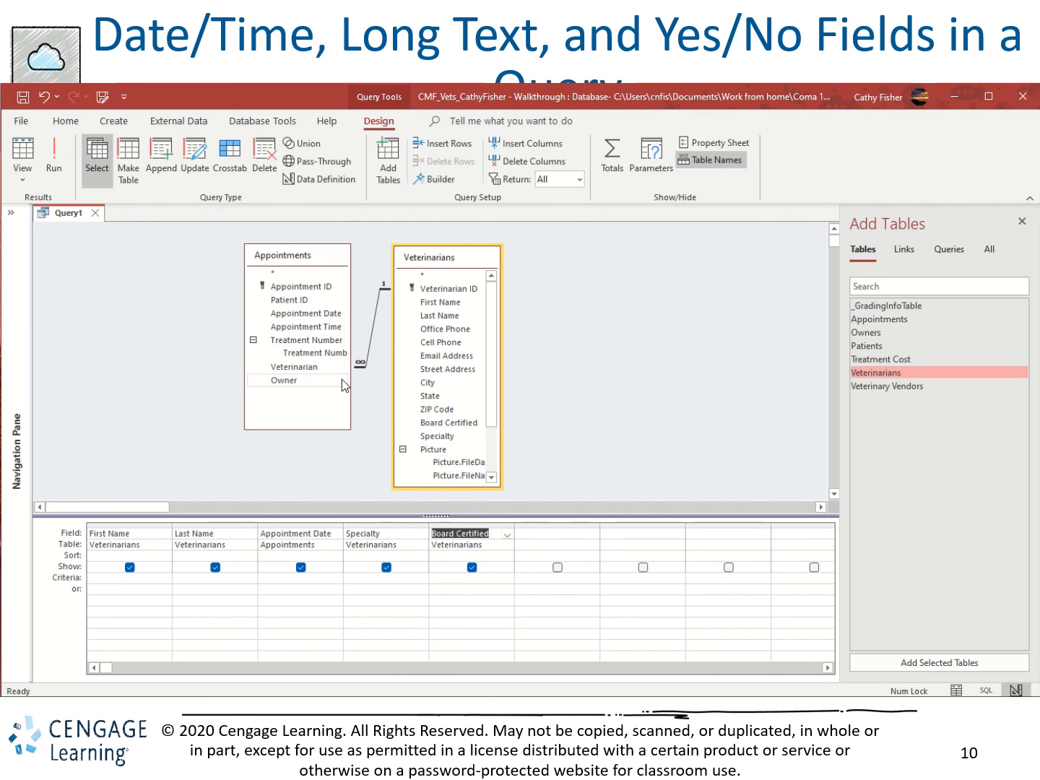
# Run the query to view its records without criteria, return to Design View and lengthen the Appointments field list.
pyautogui.click(63, 143)
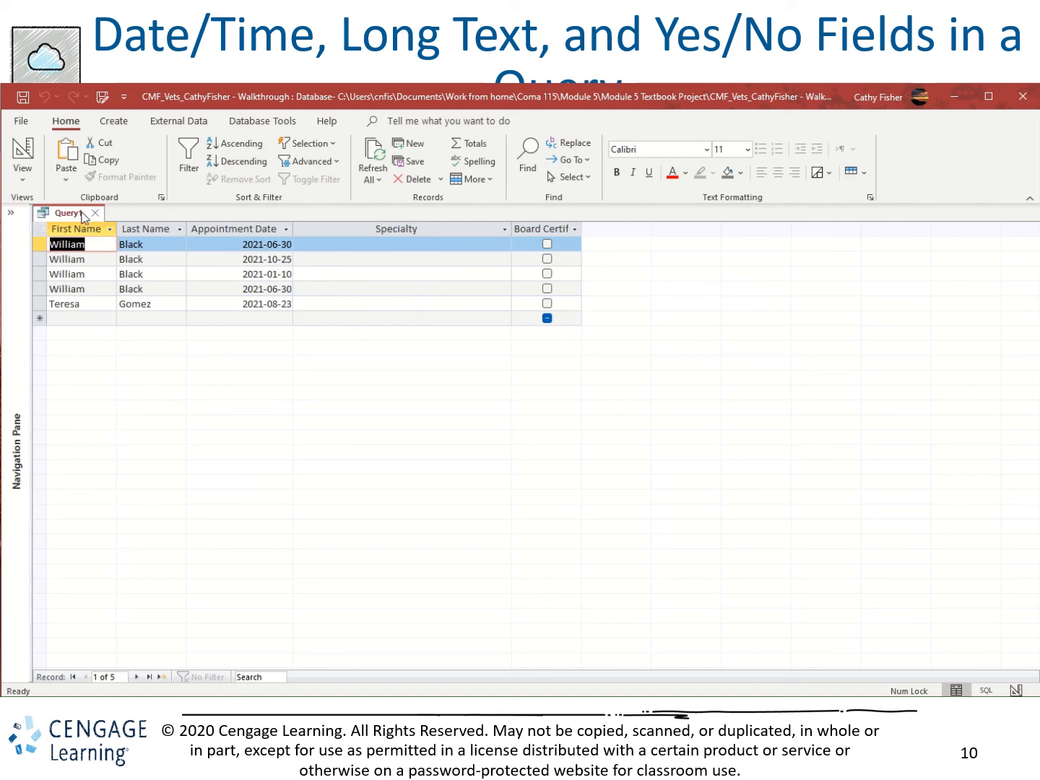
pyautogui.click(31, 153)
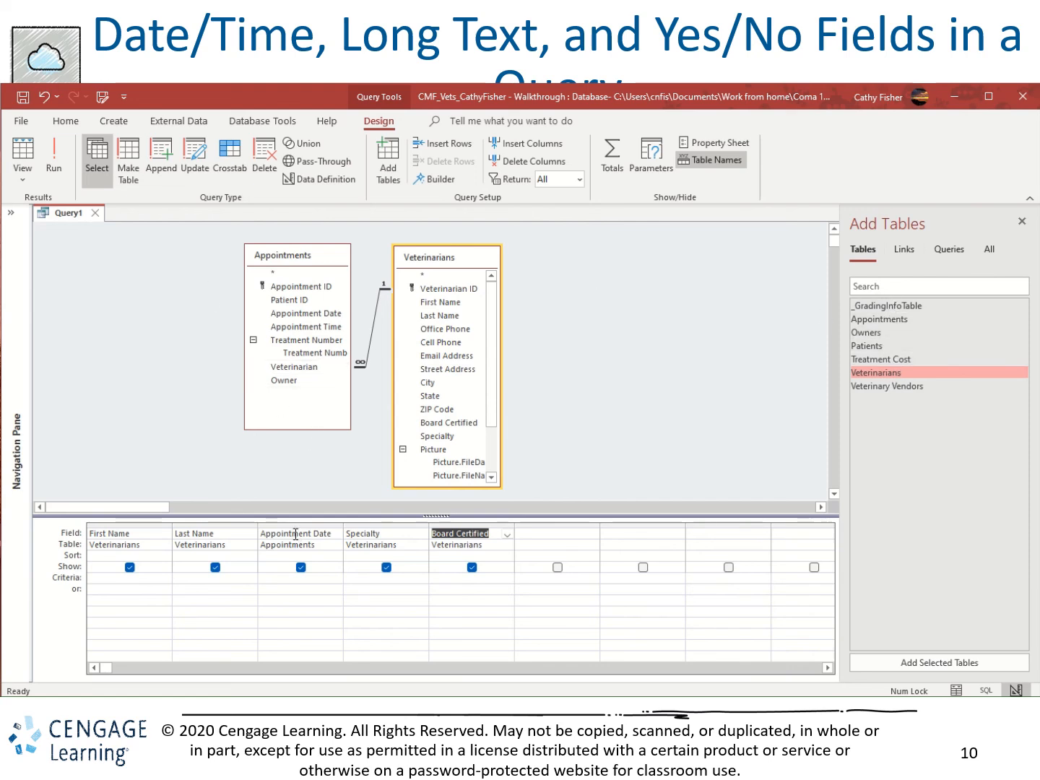
pyautogui.moveTo(290, 429); pyautogui.dragTo(292, 456)
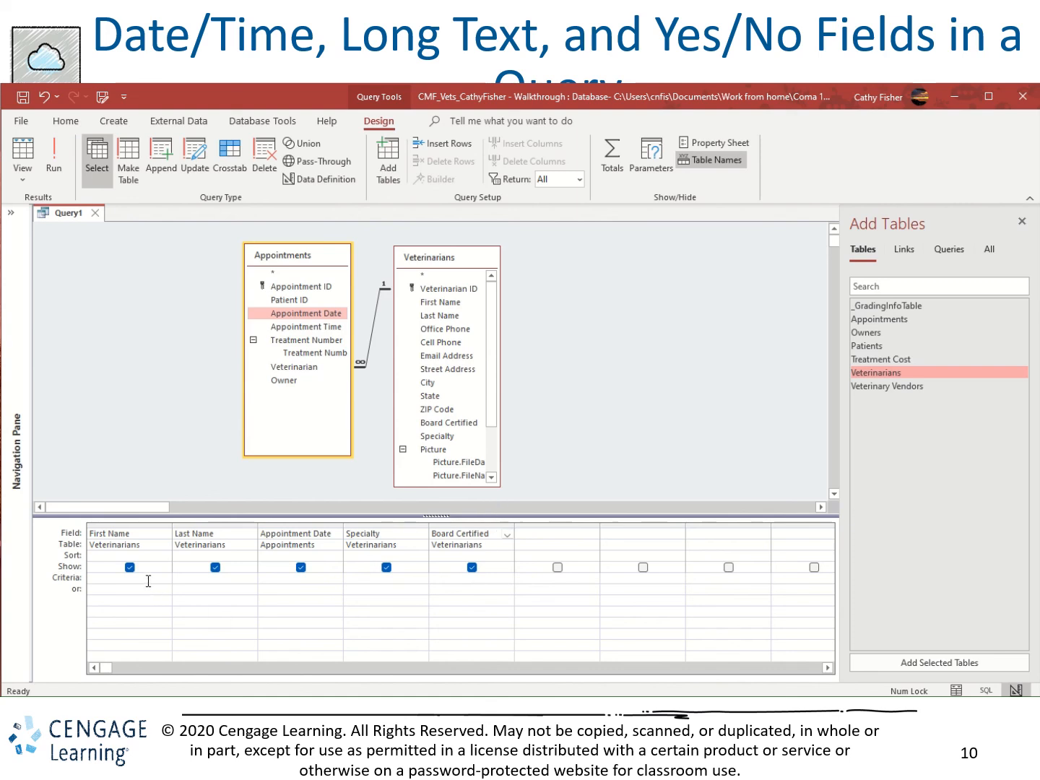
# Enter the criterion >6/1/2021 for the Appointment Date field.
pyautogui.click(294, 579)
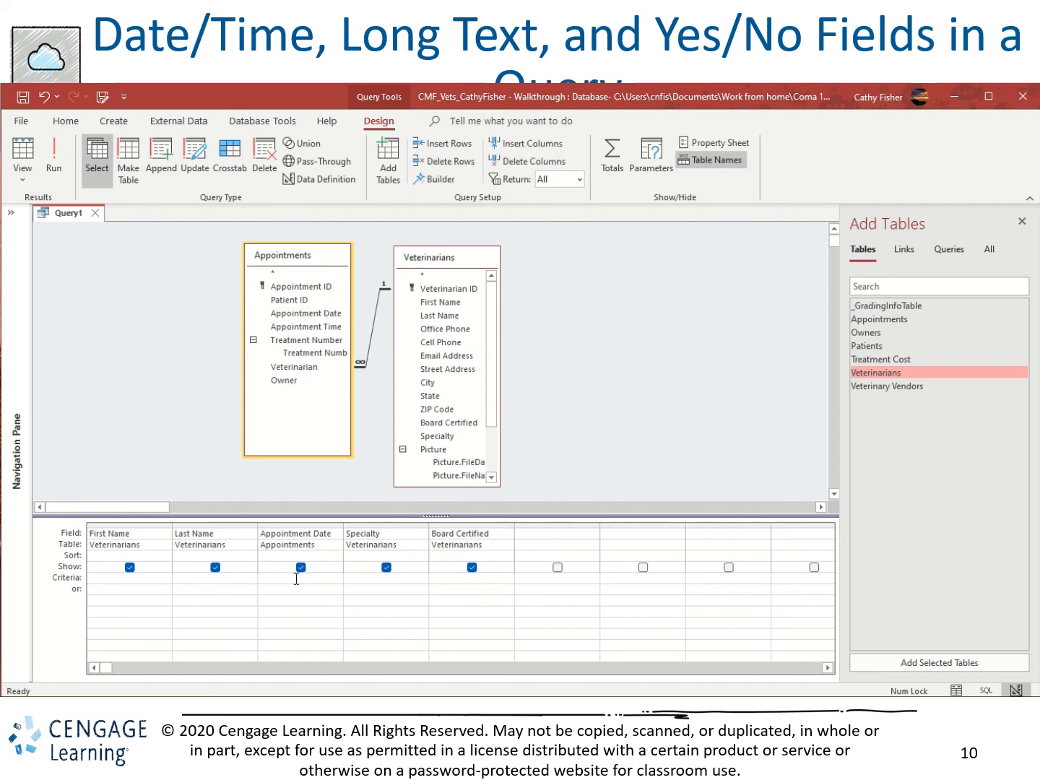
pyautogui.write('>6/1/2021')
# Enter the wildcard criterion *cardiology* for the Specialty field, run the query and return to Design View.
pyautogui.click(374, 585)
pyautogui.click(374, 578)
pyautogui.write('*ca')
pyautogui.write('diology*')
pyautogui.click(56, 159)
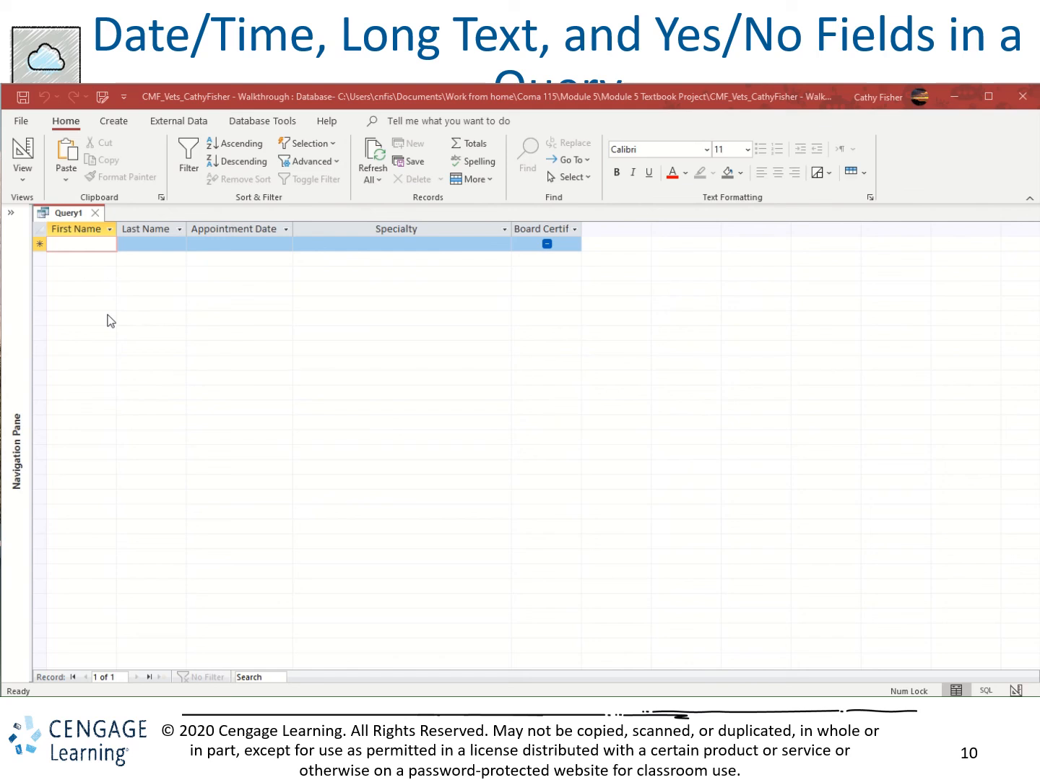
pyautogui.click(26, 156)
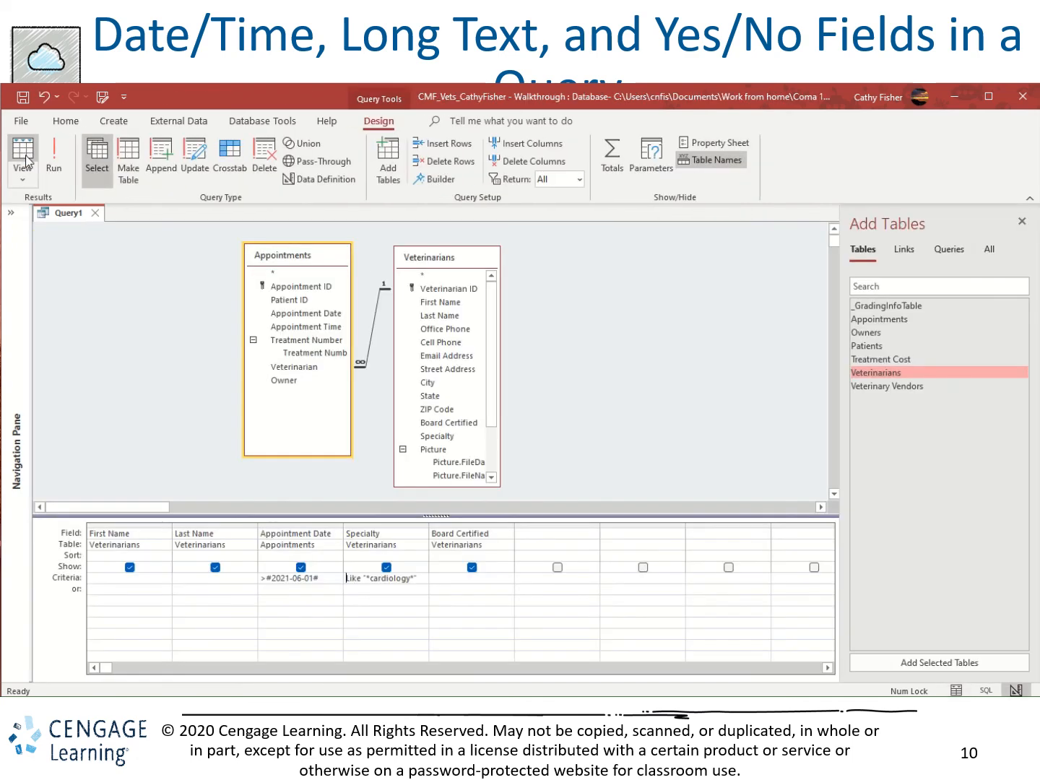
# Run the query with a Yes criterion for Board Certified and the Appointment Date criterion removed, and return to Design View.
pyautogui.click(485, 581)
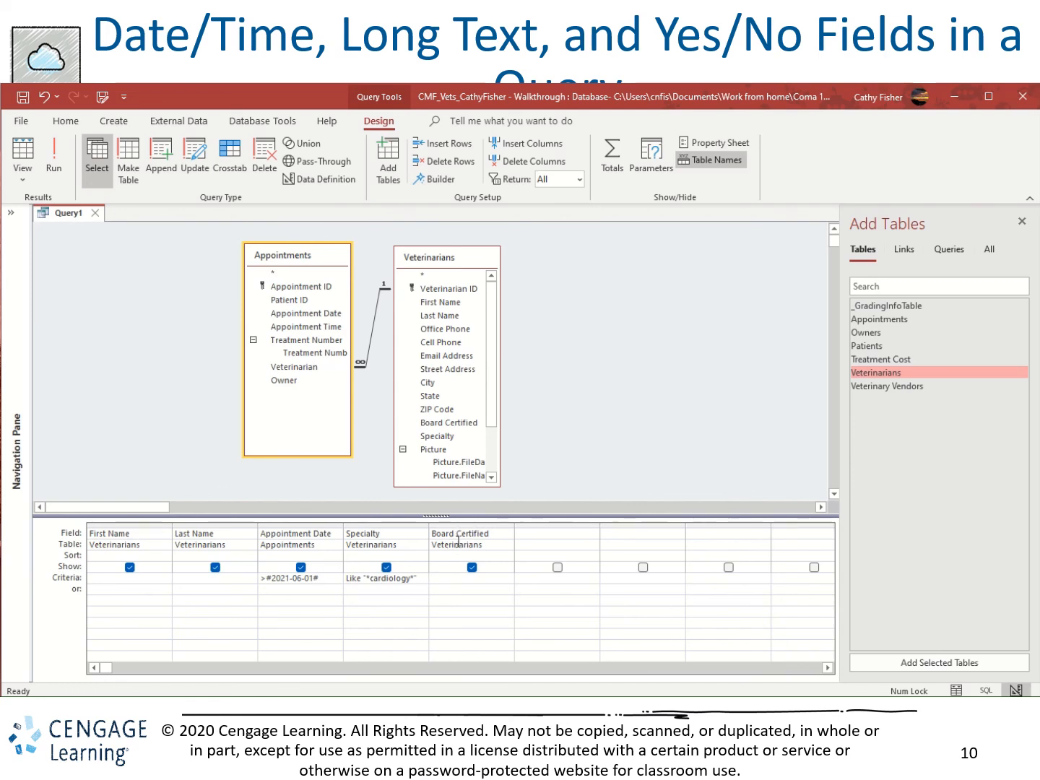
pyautogui.write('yes')
pyautogui.click(331, 579)
pyautogui.press('BackSpace')
pyautogui.press('BackSpace')
pyautogui.press('BackSpace')
pyautogui.press('BackSpace')
pyautogui.press('BackSpace')
pyautogui.press('BackSpace')
pyautogui.press('BackSpace')
pyautogui.press('BackSpace')
pyautogui.press('BackSpace')
pyautogui.press('BackSpace')
pyautogui.press('BackSpace')
pyautogui.press('BackSpace')
pyautogui.press('BackSpace')
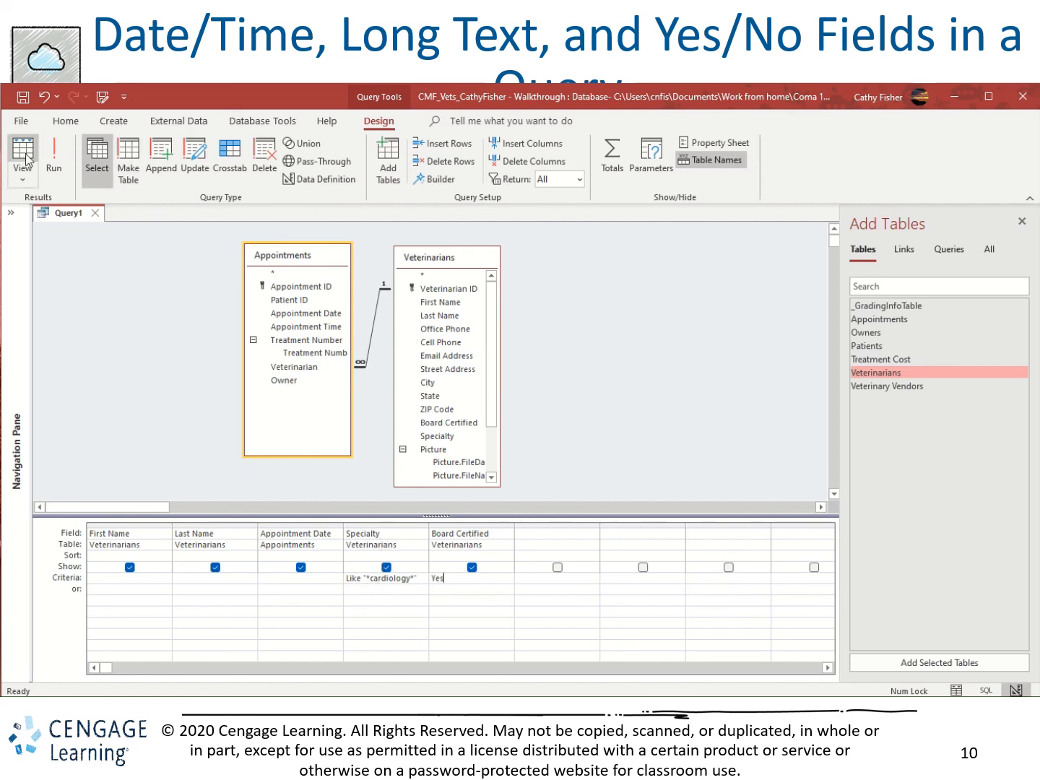
pyautogui.click(53, 147)
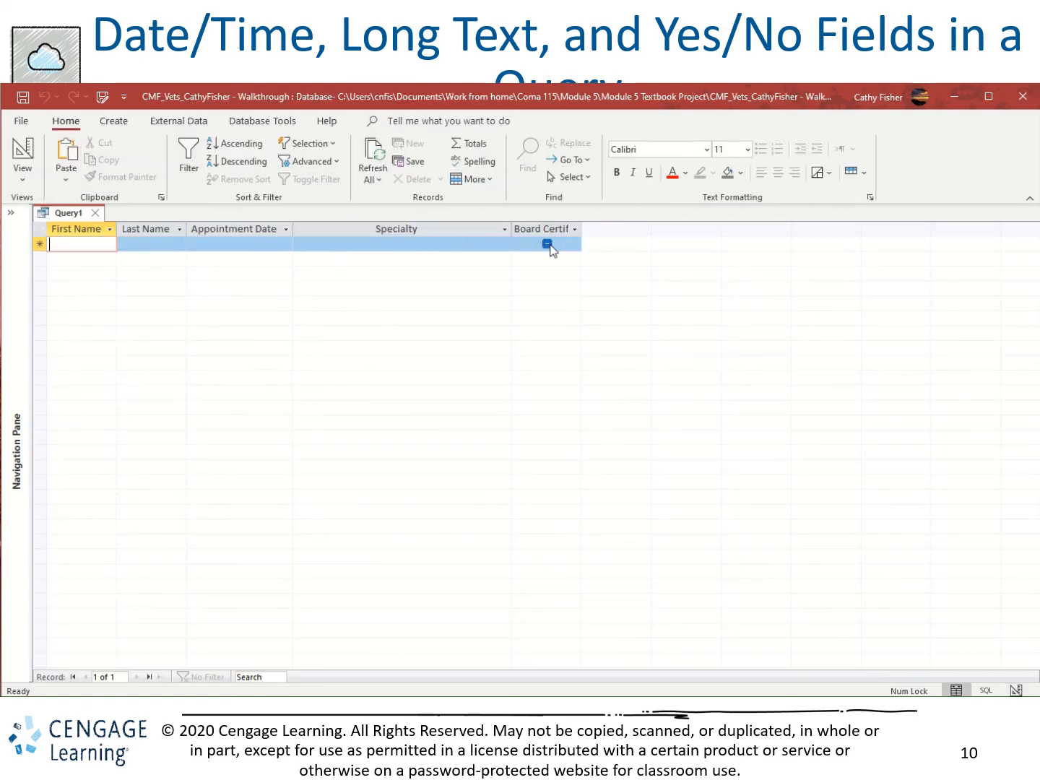
pyautogui.click(23, 153)
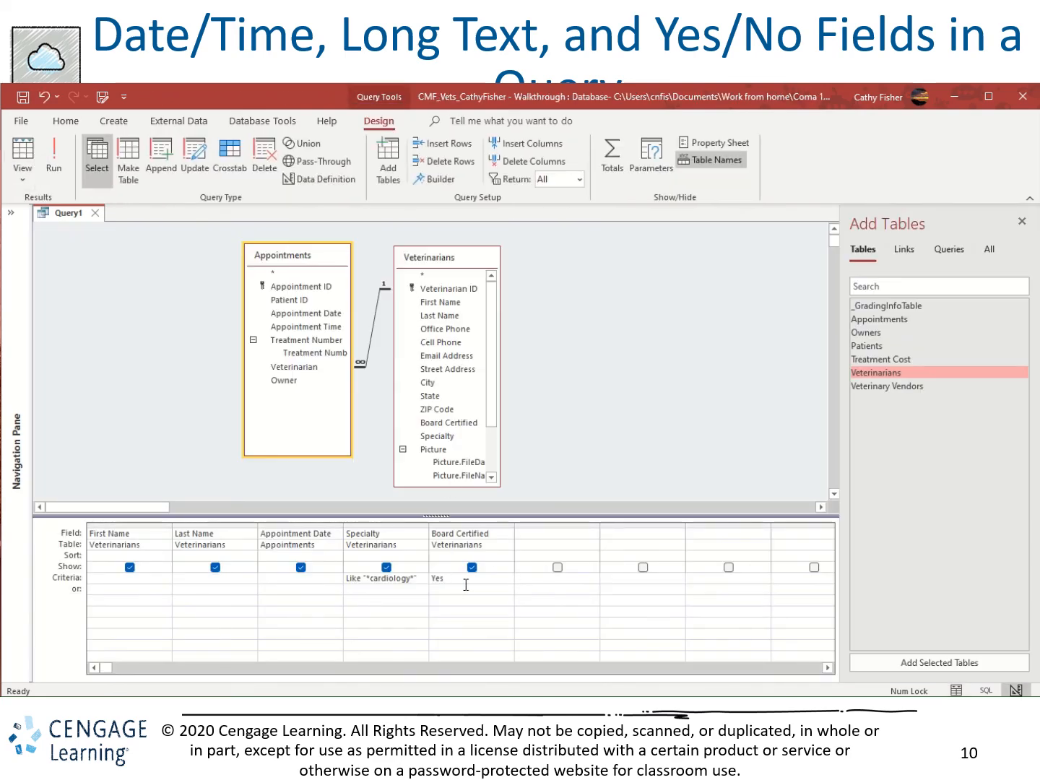
# Clear the Board Certified criterion, run the query with only the Specialty criterion and return to Design View.
pyautogui.click(482, 536)
pyautogui.click(448, 577)
pyautogui.doubleClick(447, 577)
pyautogui.press('BackSpace')
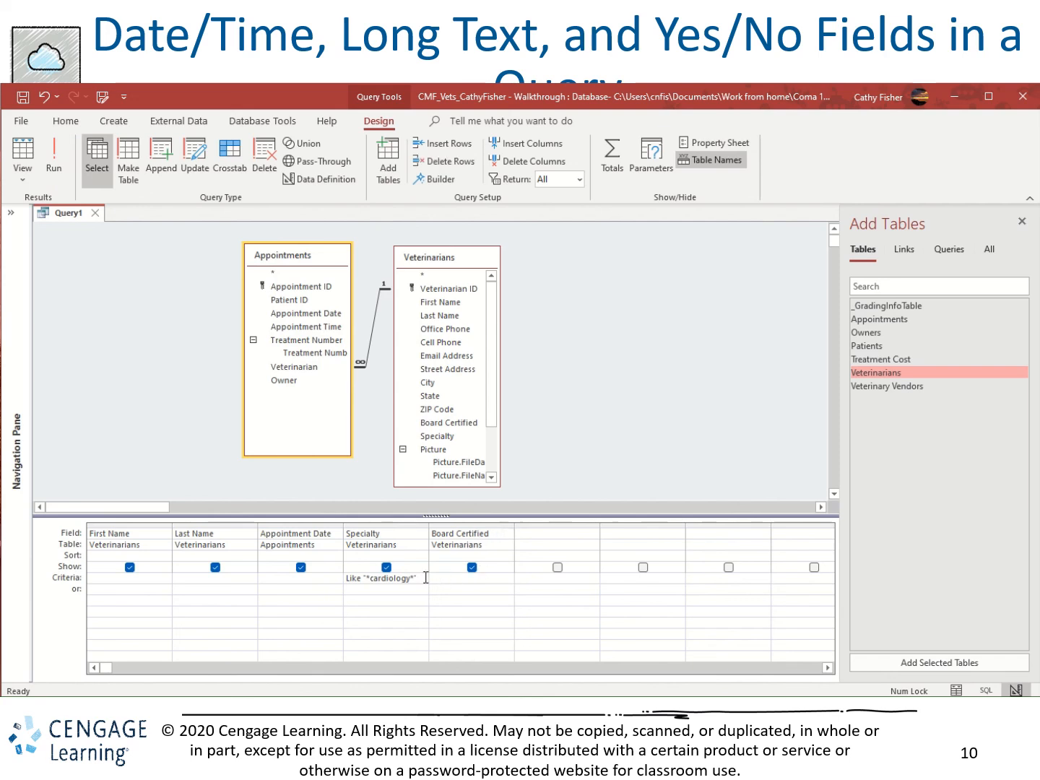
pyautogui.click(54, 159)
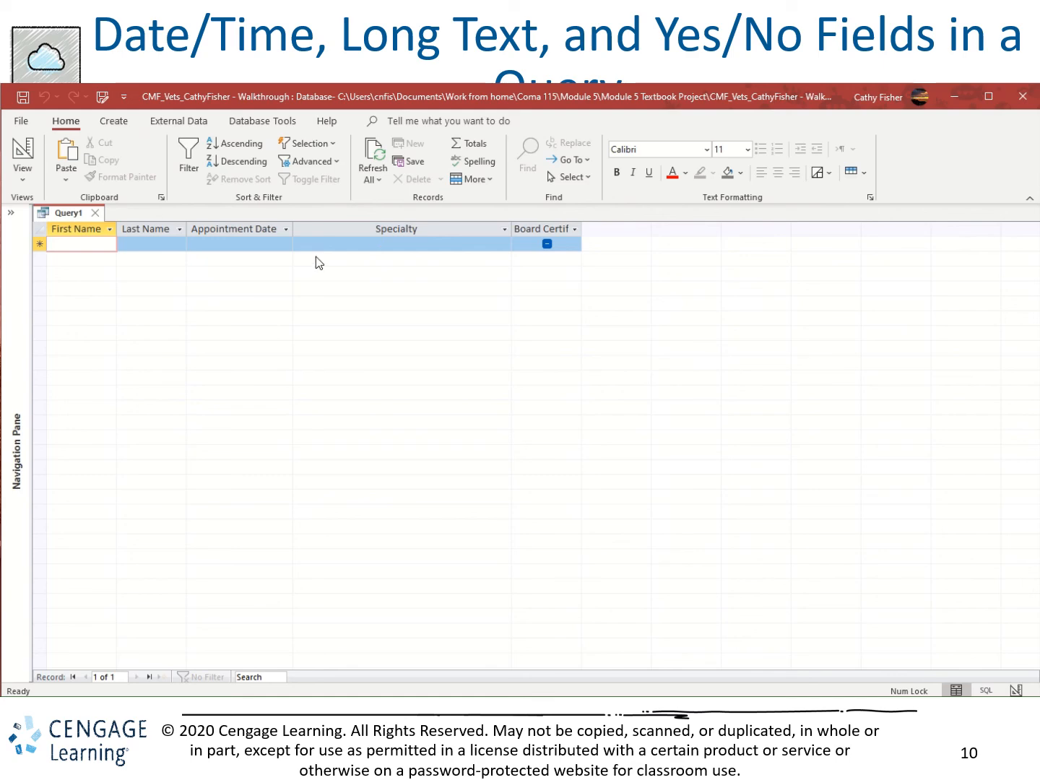
pyautogui.click(29, 147)
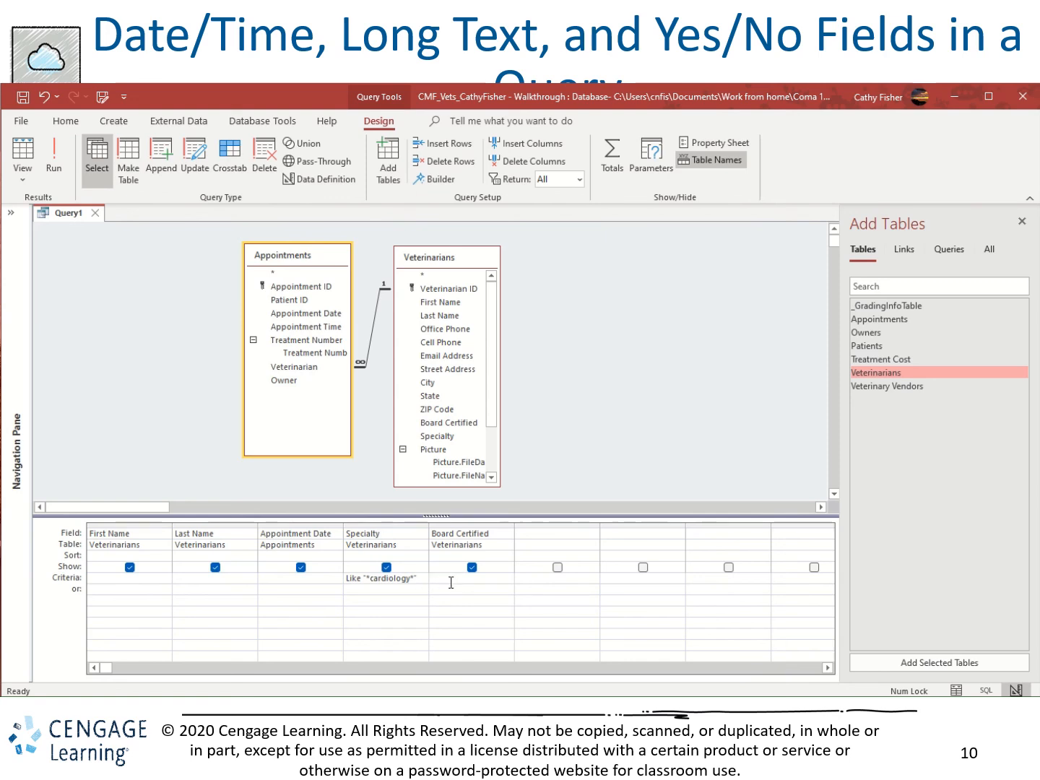
# Delete the Specialty criterion, run the query without any criteria and return to Design View.
pyautogui.moveTo(422, 580); pyautogui.dragTo(303, 580)
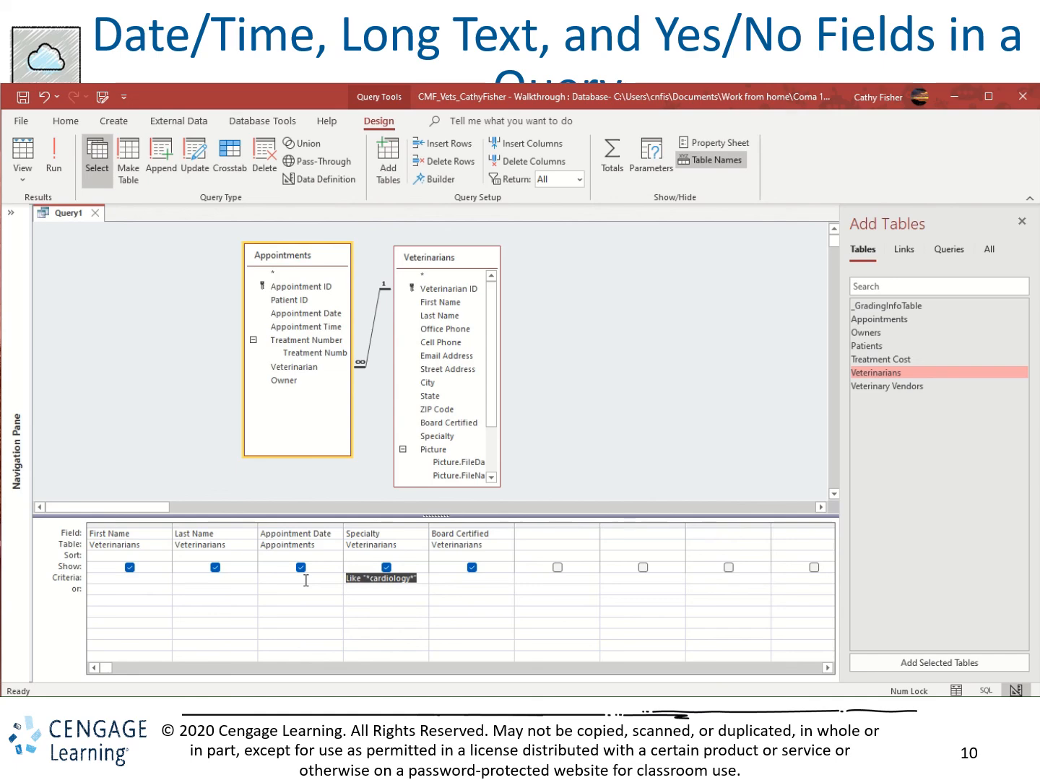
pyautogui.press('Delete')
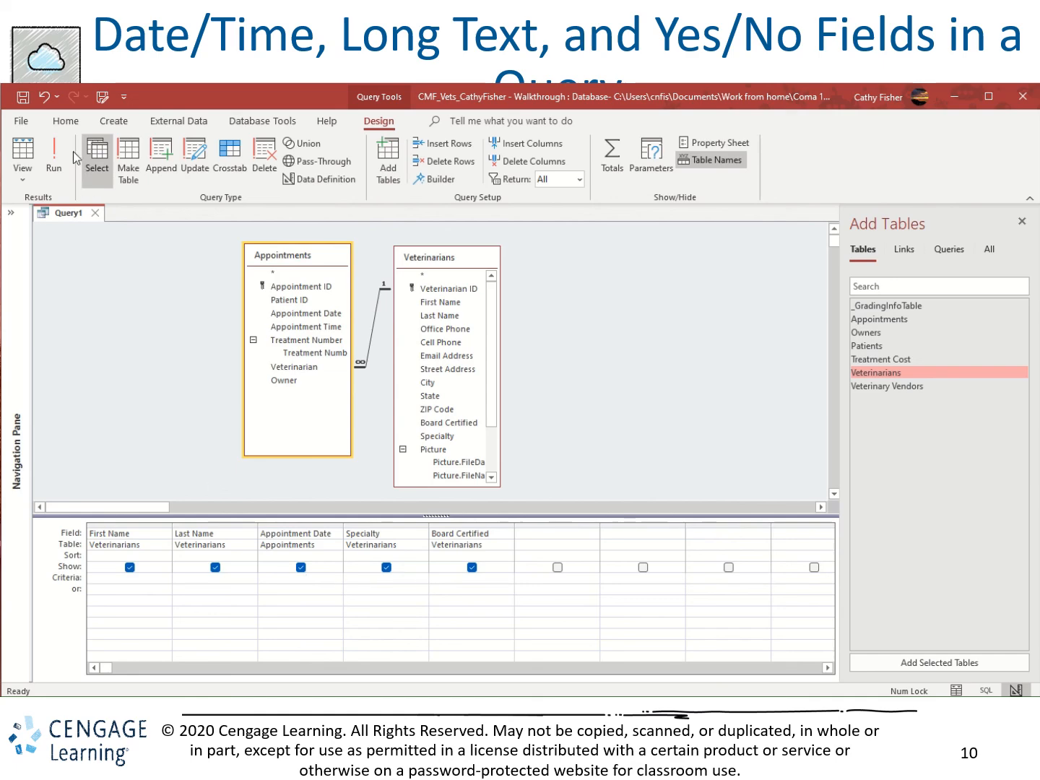
pyautogui.click(51, 163)
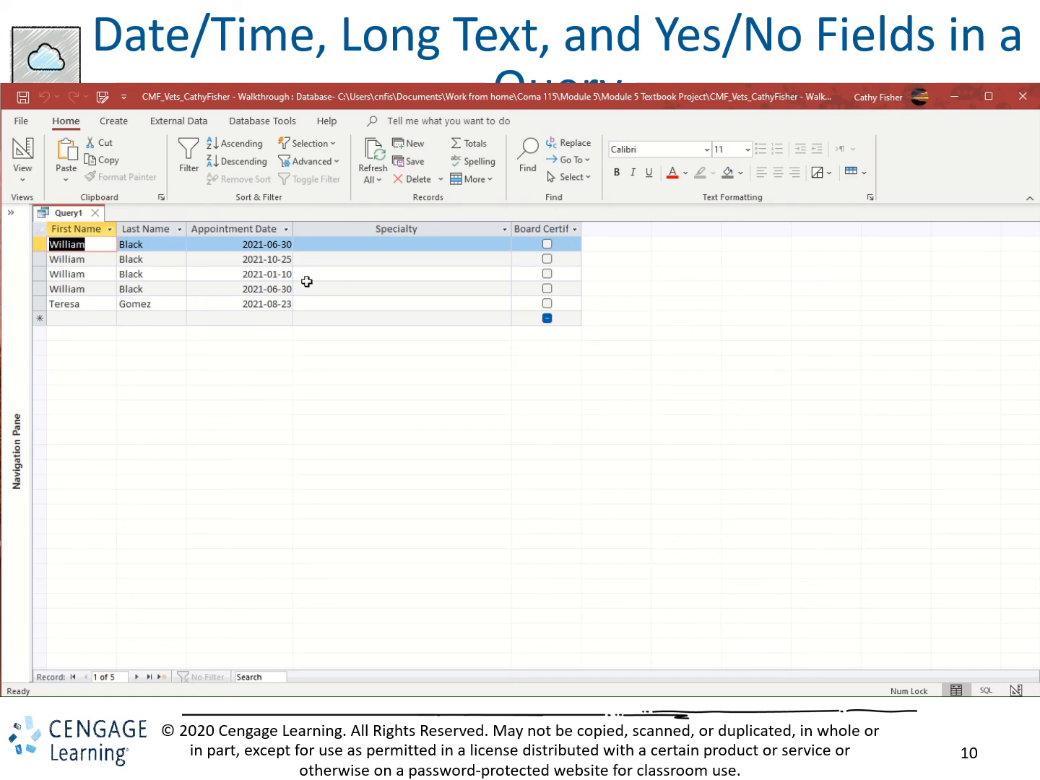
pyautogui.click(20, 149)
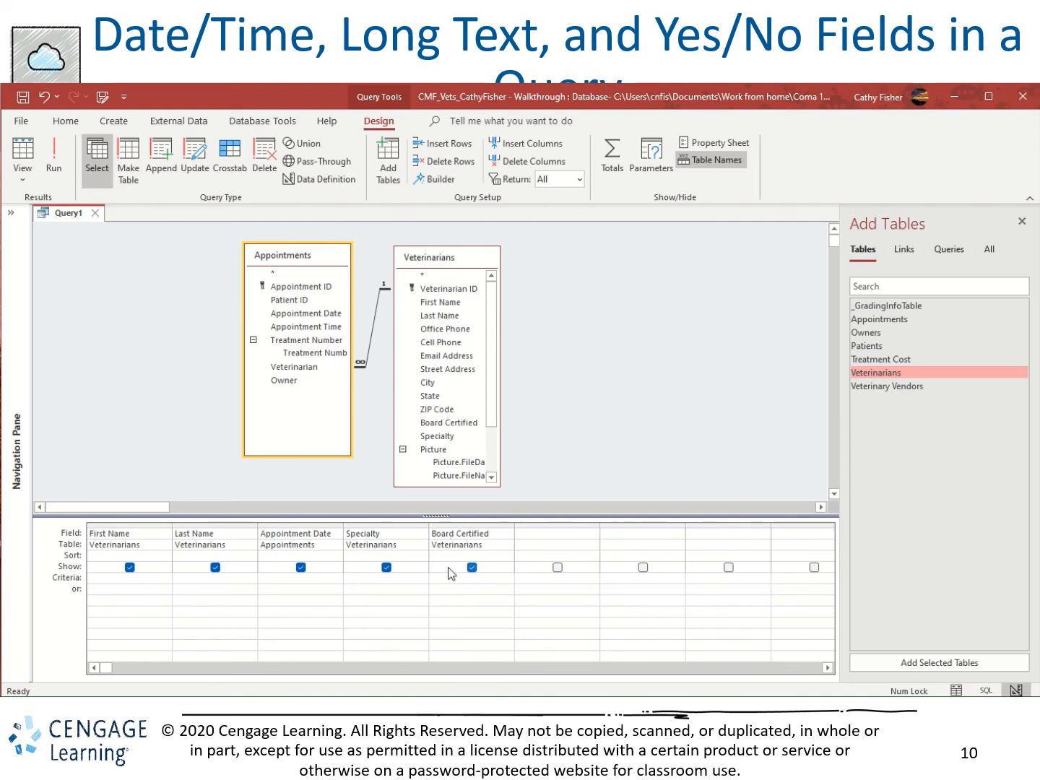
# Close the query without saving its design and expand the Navigation Pane.
pyautogui.click(403, 577)
pyautogui.click(100, 215)
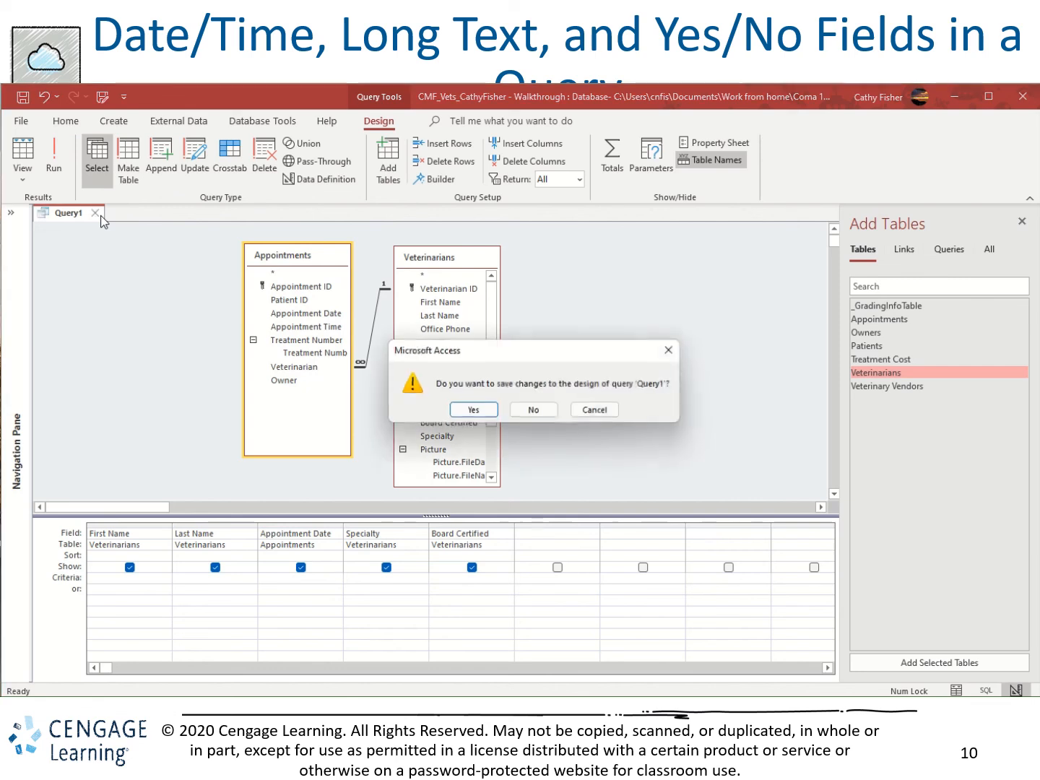
pyautogui.click(534, 410)
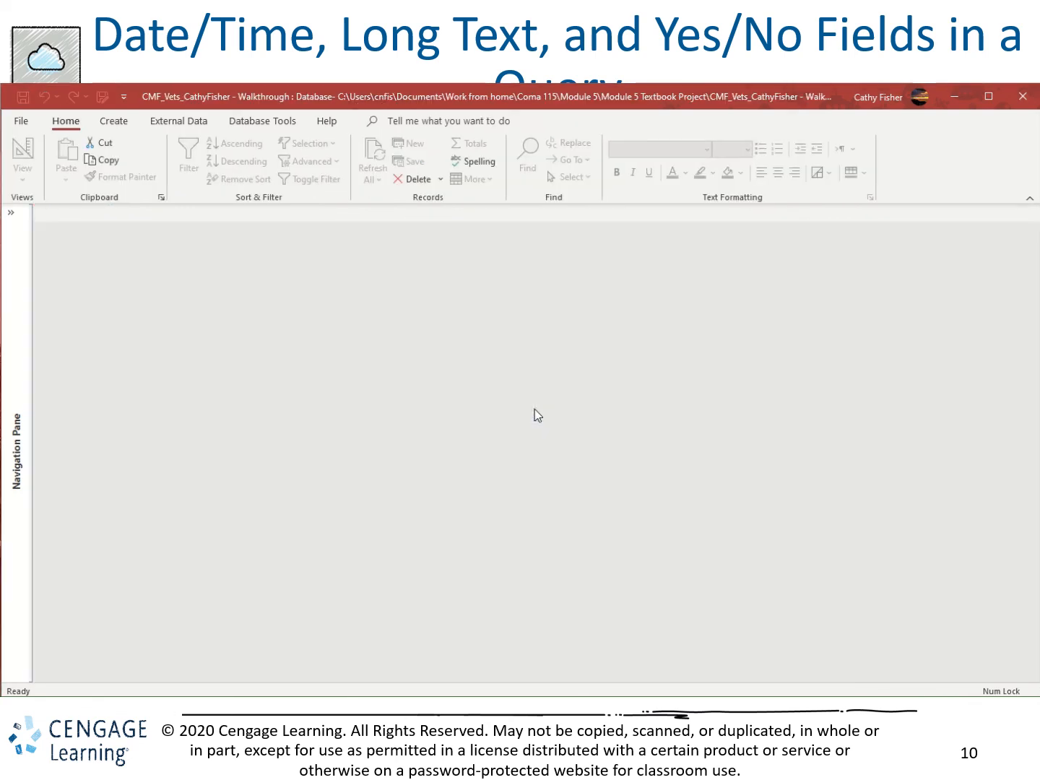
pyautogui.click(11, 212)
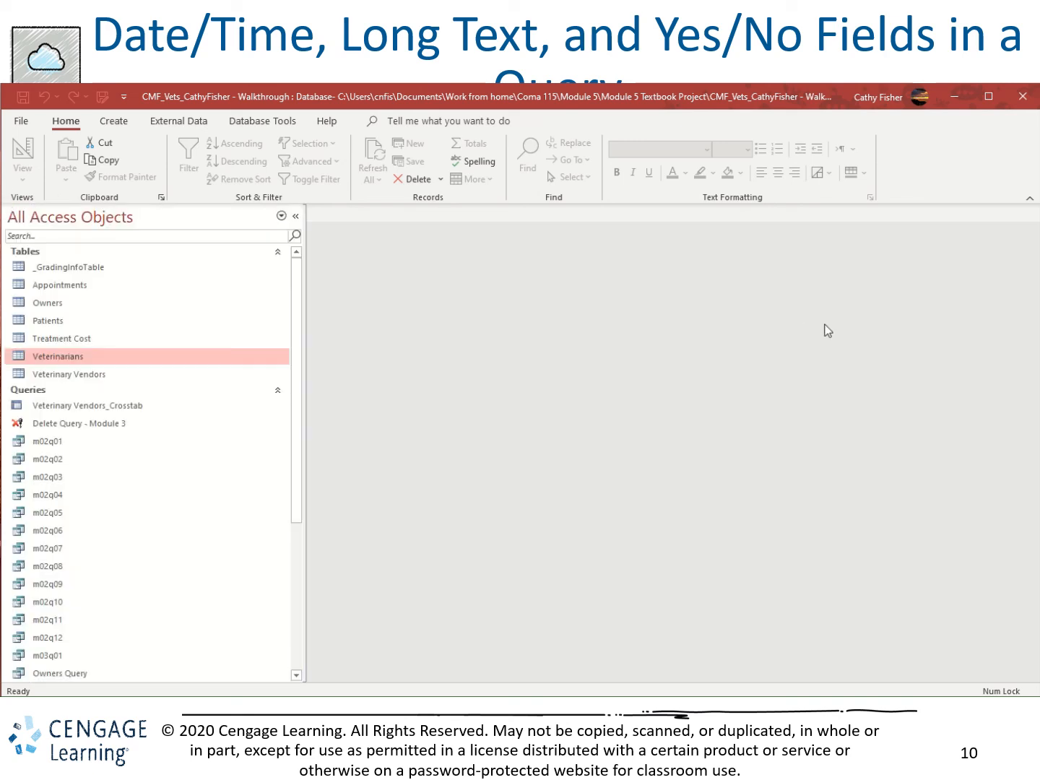